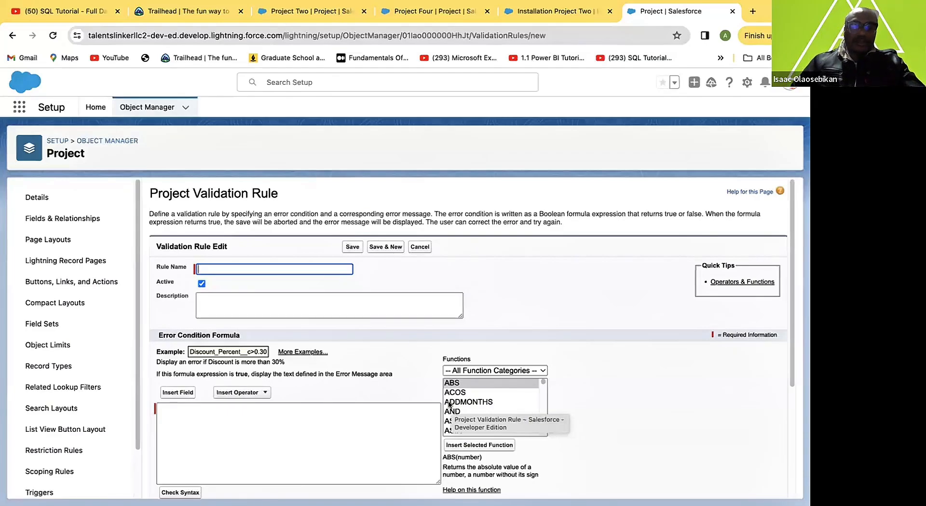
Name the new Project validation rule ValidationCheckonCompletedProject.
click(222, 266)
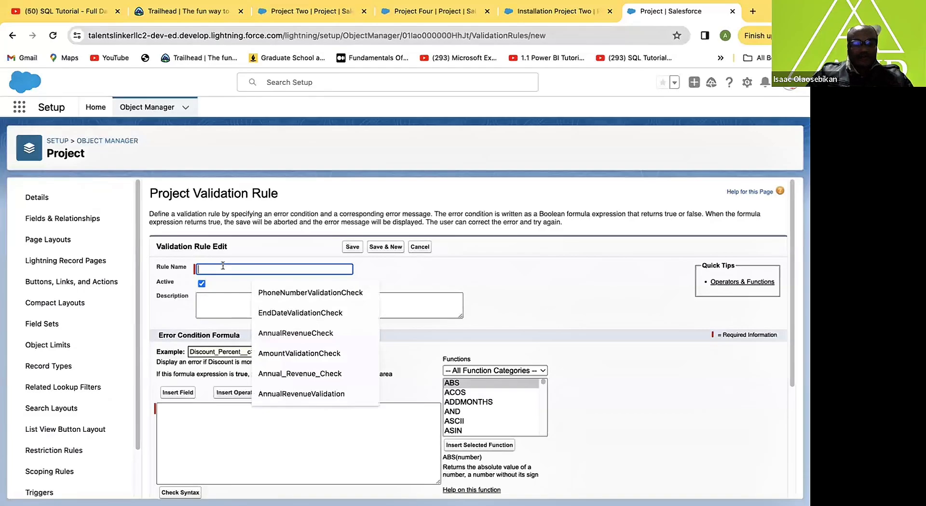
text(ValidationCheckonCompletedProject)
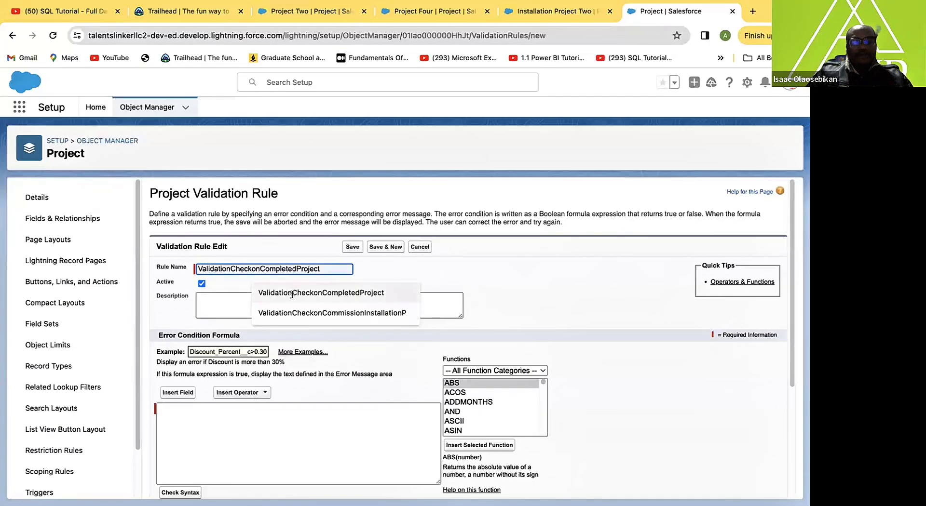
click(294, 292)
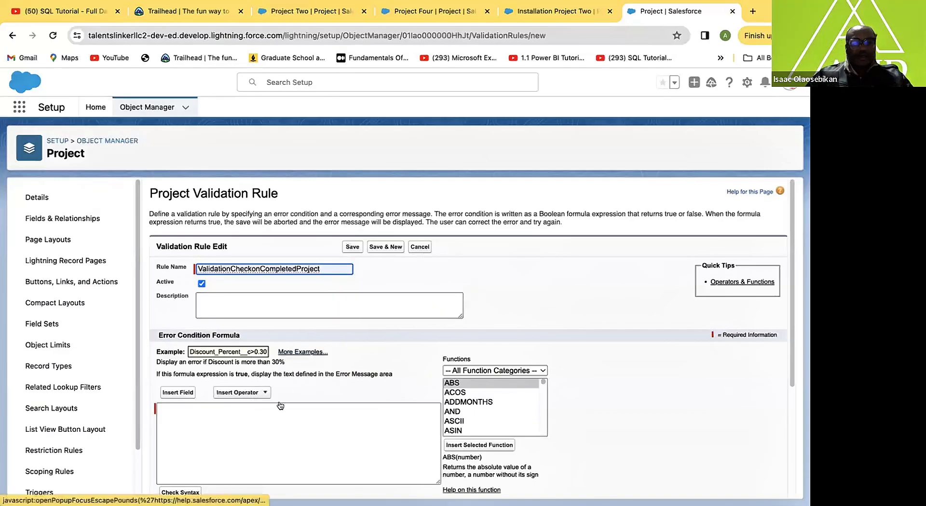
Insert the AND function into the empty error condition formula.
click(273, 432)
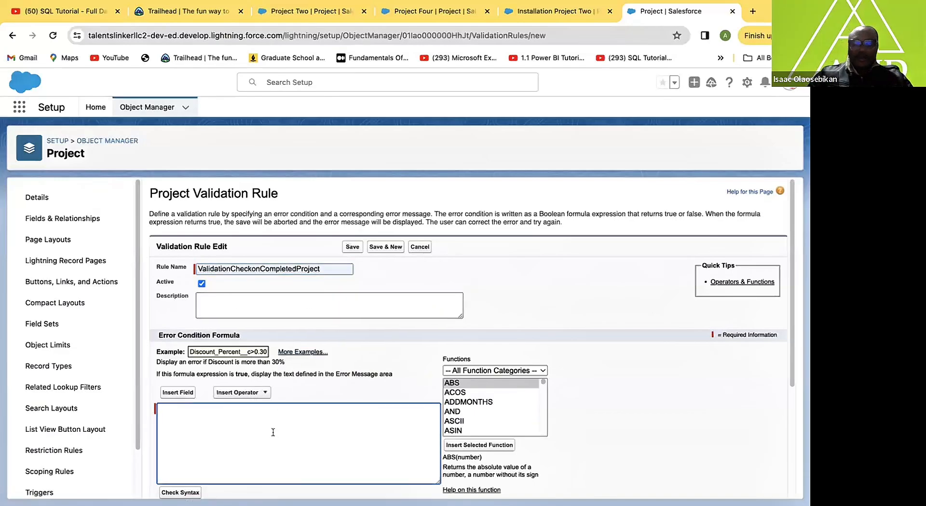
click(450, 411)
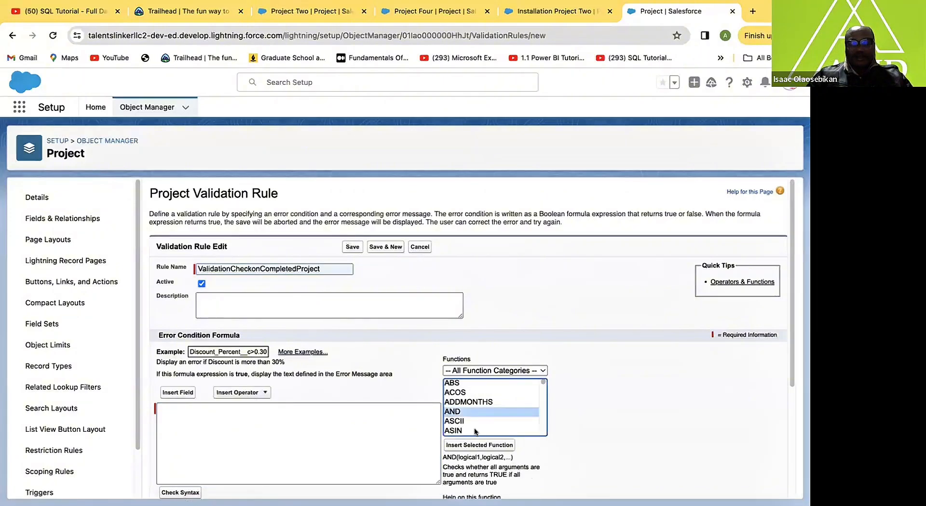
click(466, 444)
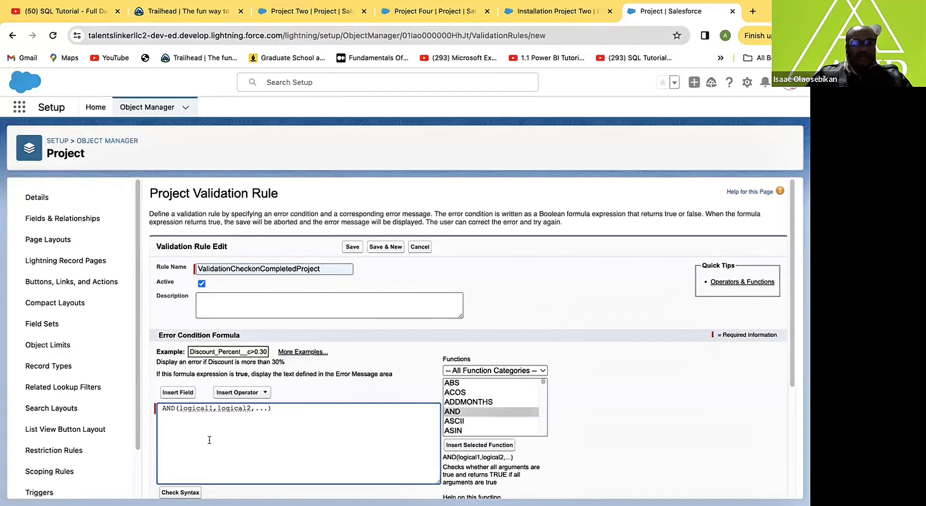
Split the AND function so logical1, logical2 and the closing parenthesis sit on separate lines, with both arguments indented equally.
click(216, 409)
key(Return)
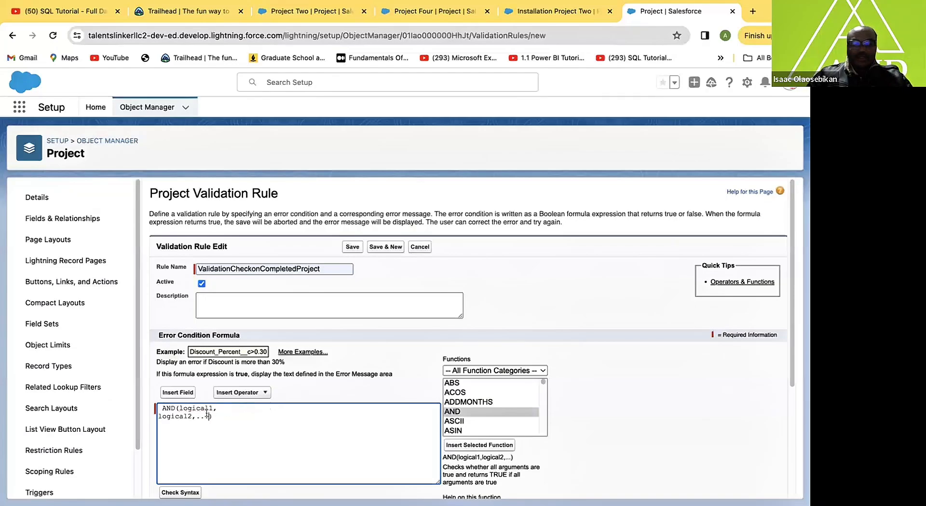
key(Return)
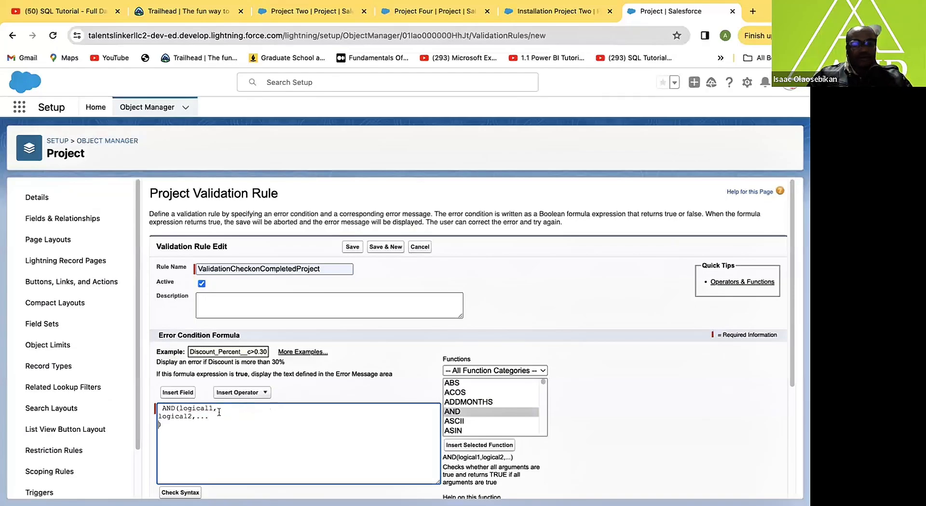
click(177, 409)
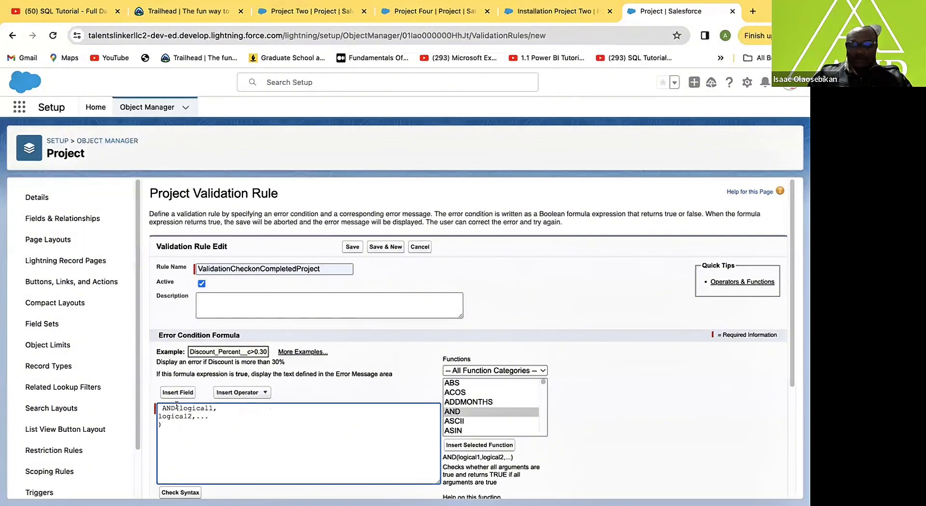
key(Return)
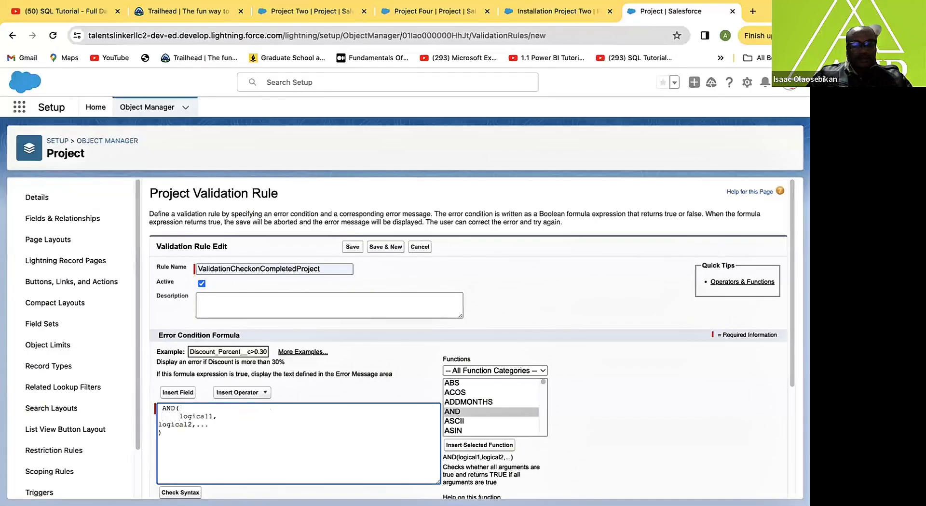
click(158, 424)
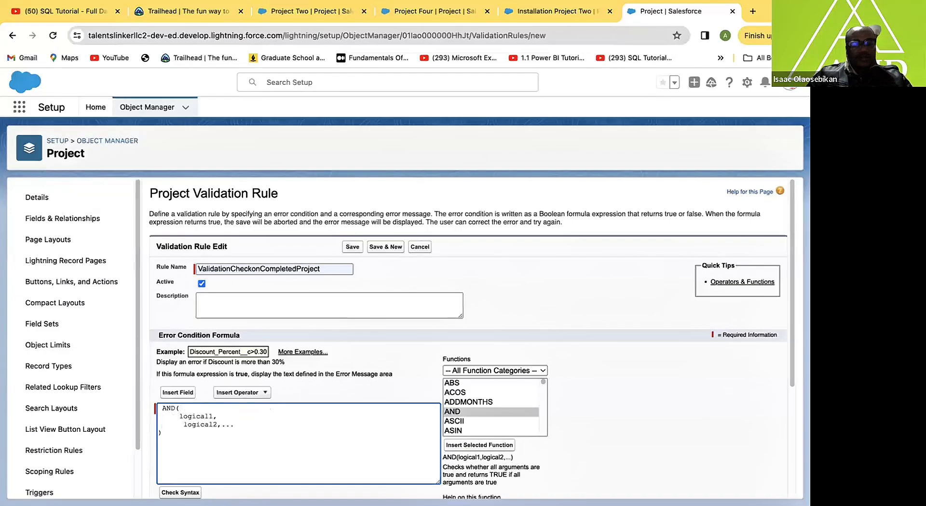
key(BackSpace)
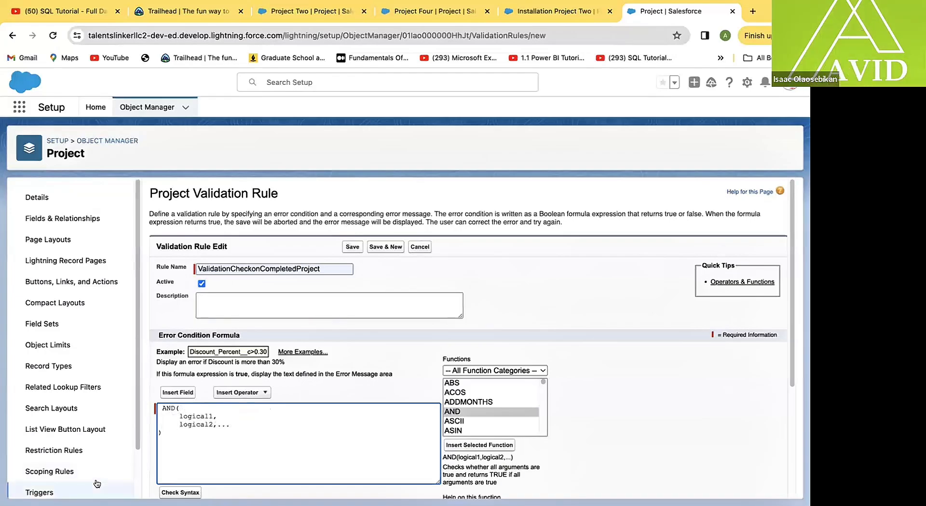
Insert the ISPICKVAL function on a new line below the AND block.
click(195, 451)
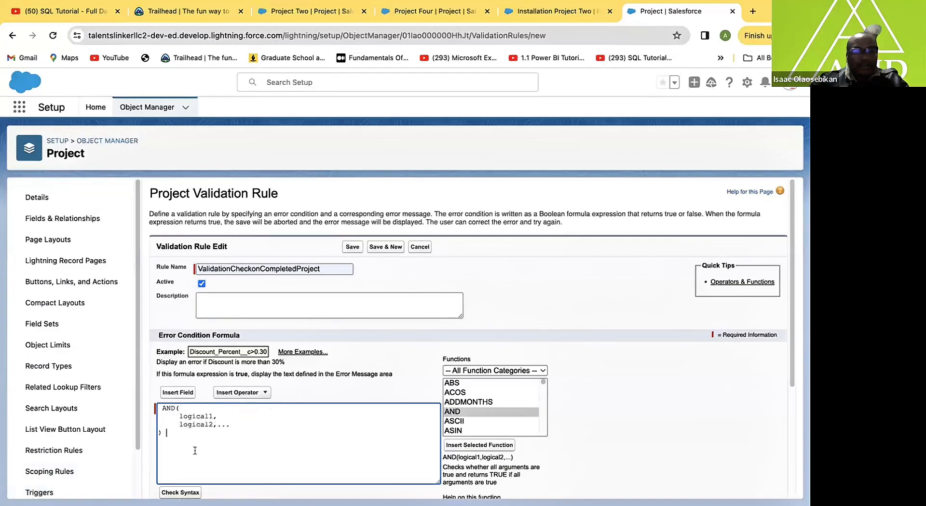
key(Return)
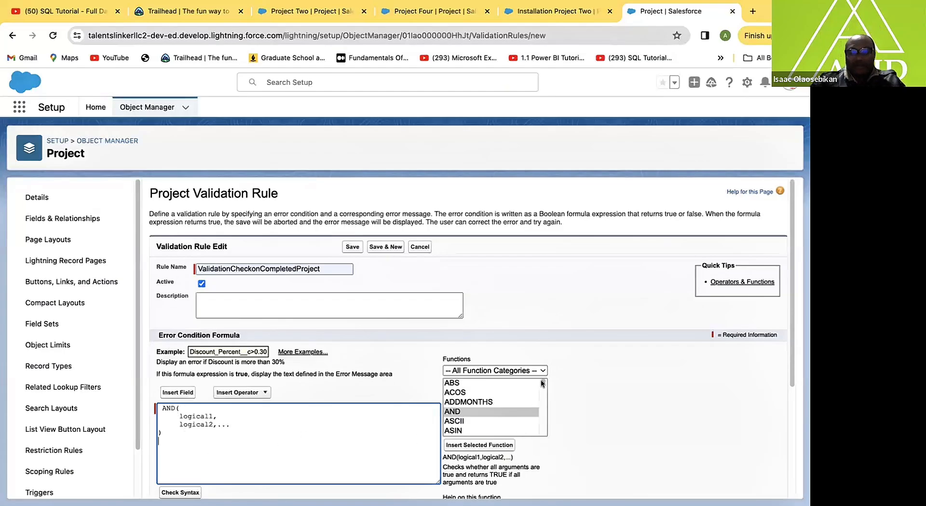
drag(541, 383, 541, 407)
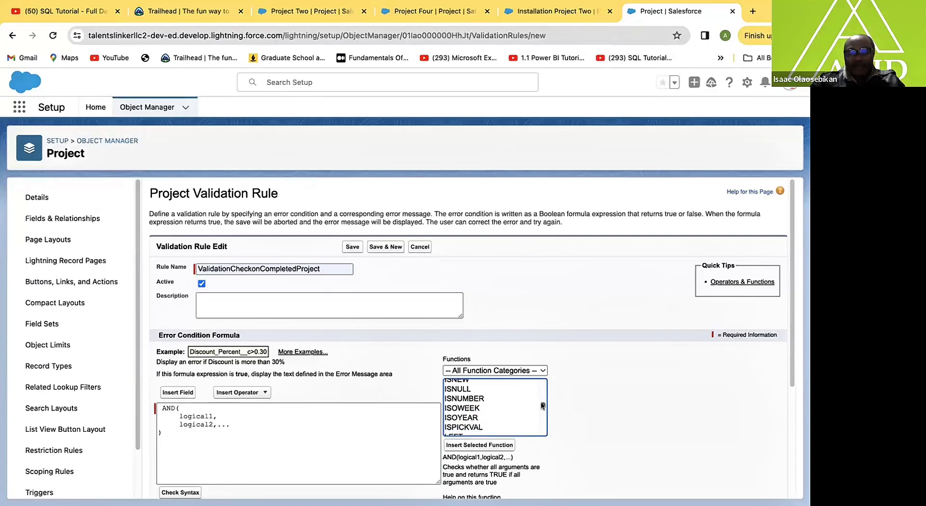
click(461, 428)
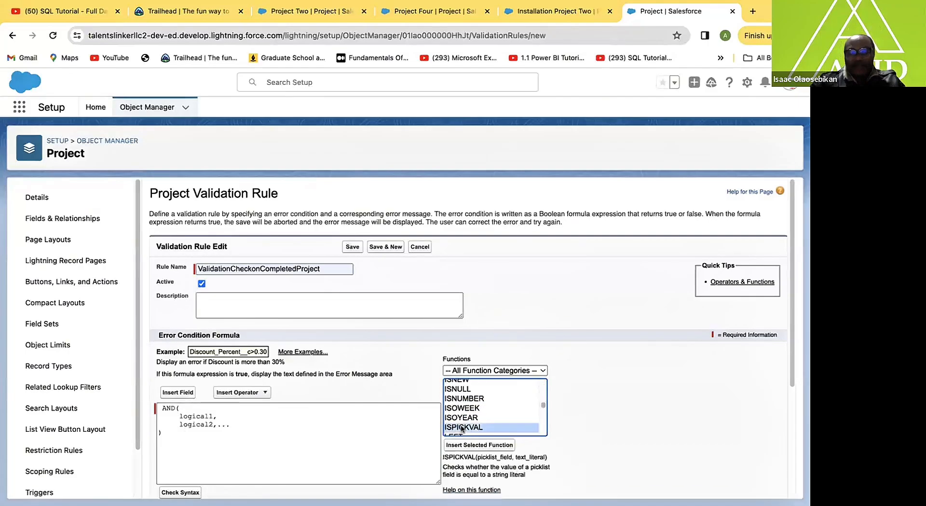
click(490, 445)
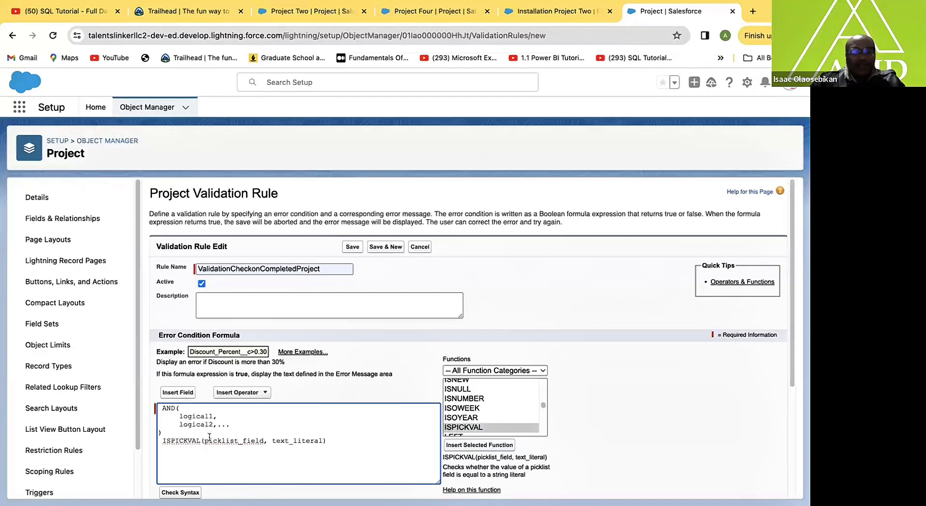
Replace the picklist_field placeholder in ISPICKVAL with the Project object's Status field.
drag(203, 440, 260, 439)
click(169, 393)
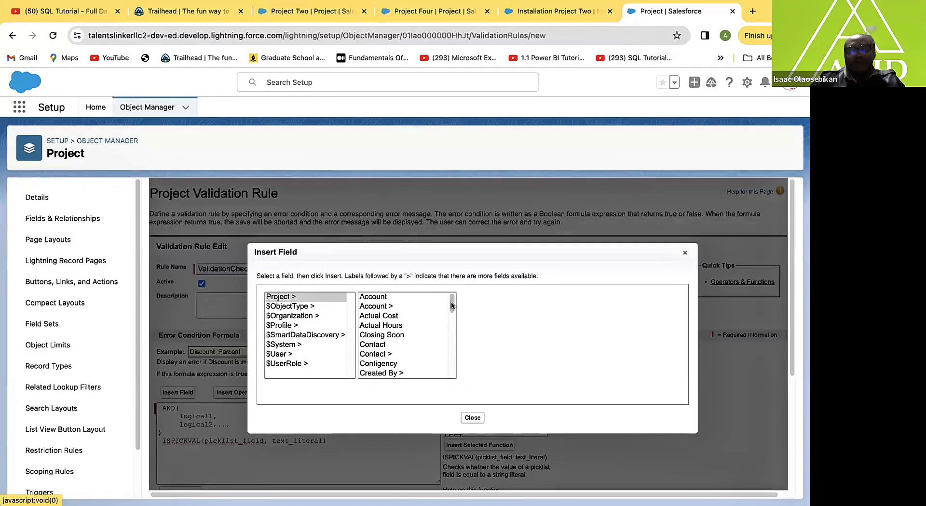
drag(452, 304, 444, 372)
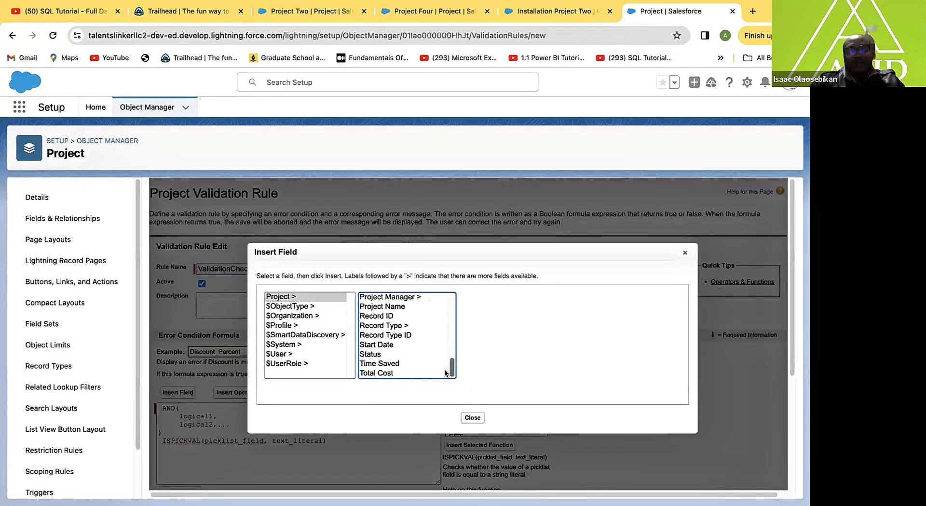
click(368, 355)
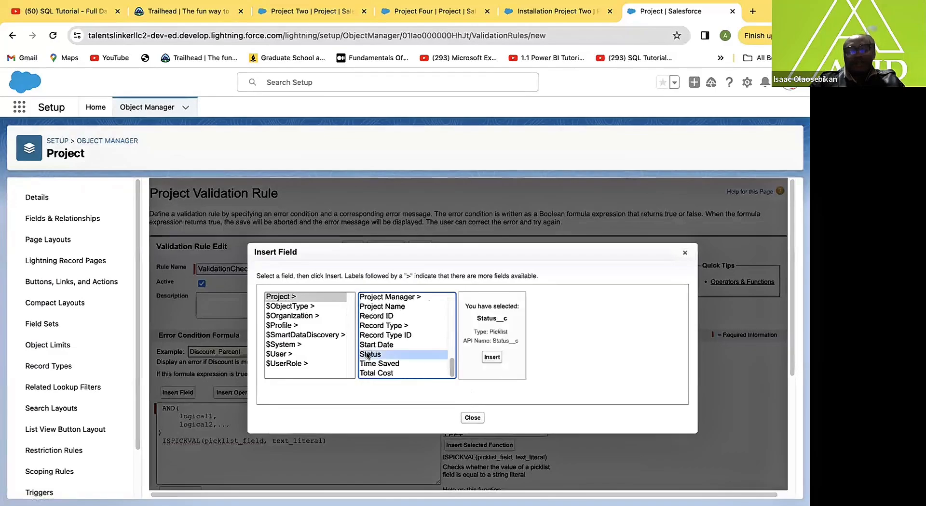
click(488, 358)
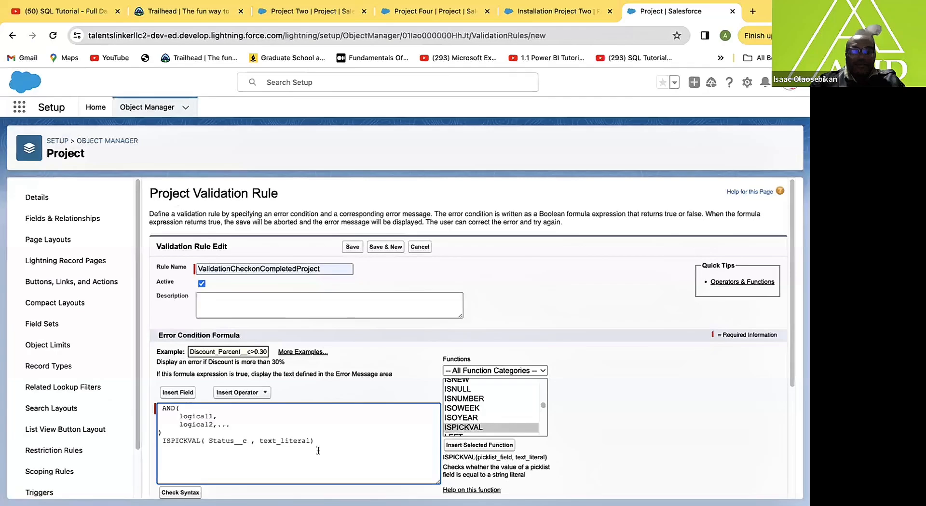
Replace the text_literal placeholder in ISPICKVAL with "Completed" in double quotes.
click(252, 441)
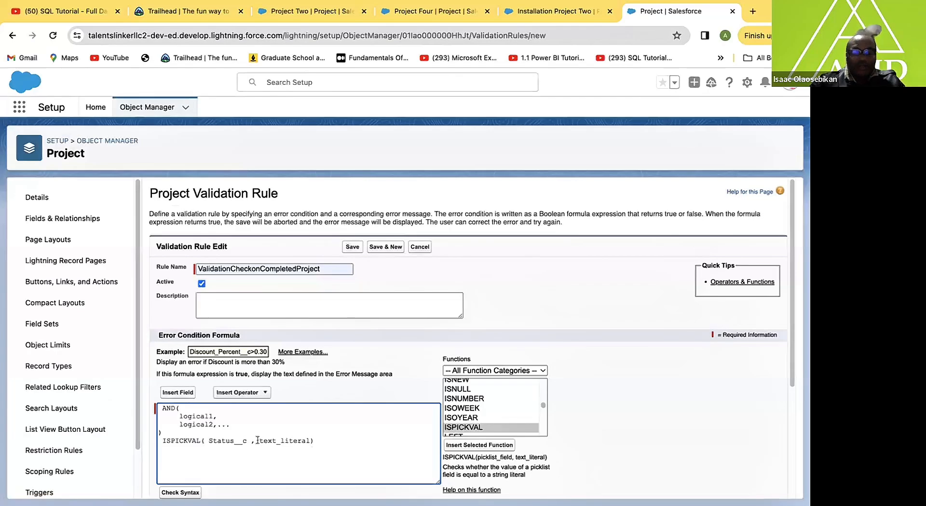
mouse_move(259, 441)
mouse_down()
mouse_move(312, 441)
mouse_move(257, 439)
mouse_up()
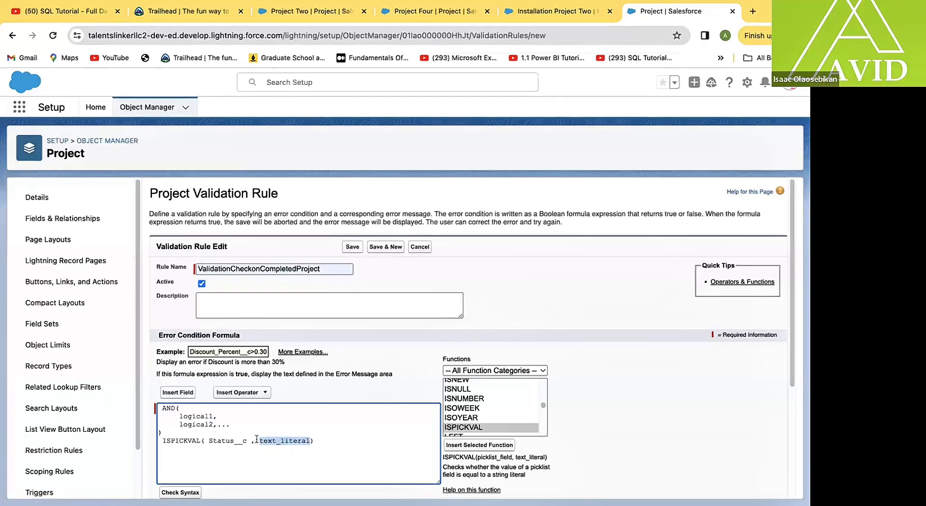
key(BackSpace)
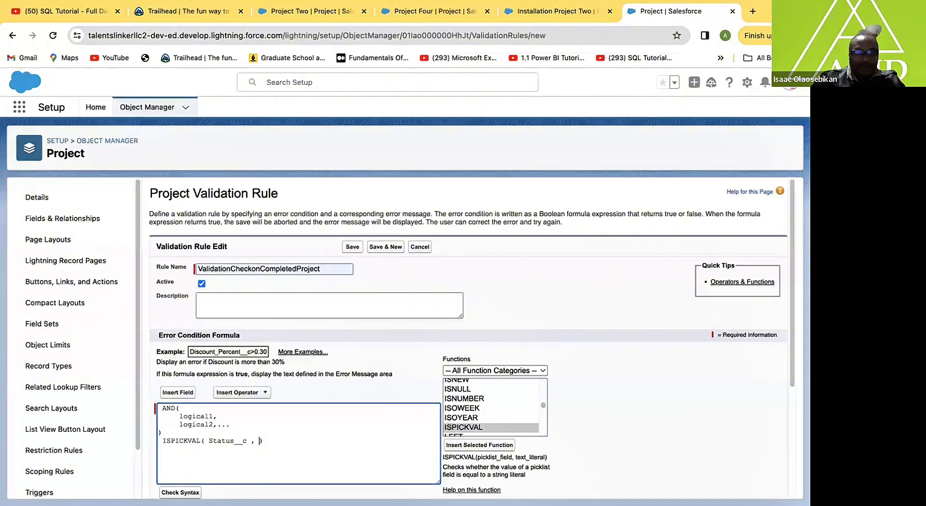
text(Comp)
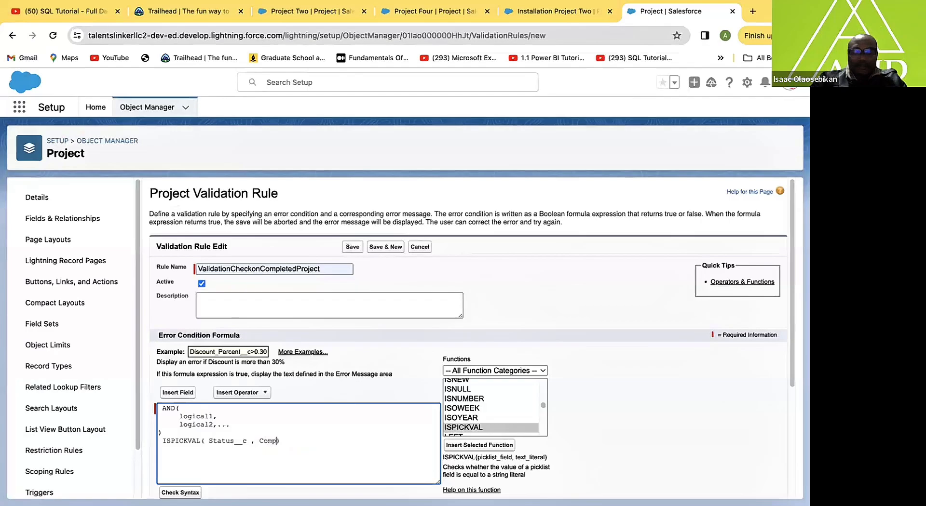
text(leted)
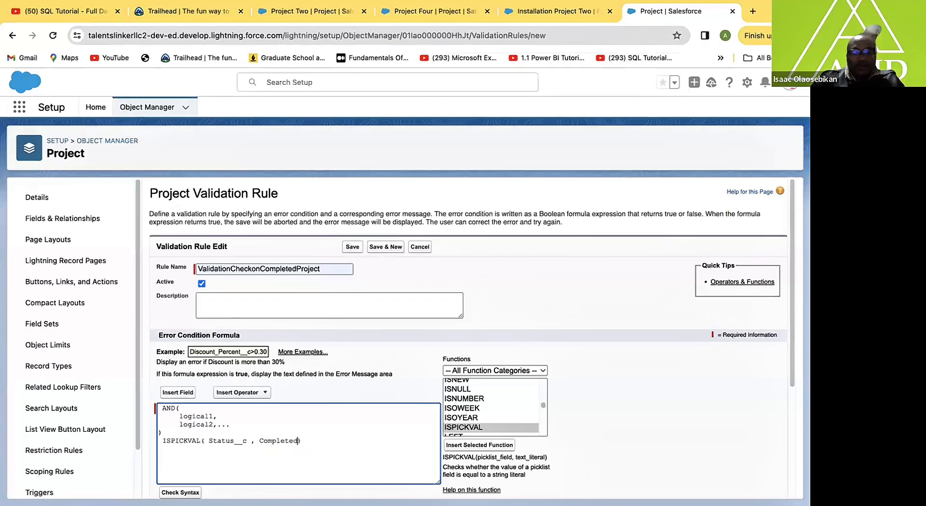
click(259, 436)
text(")
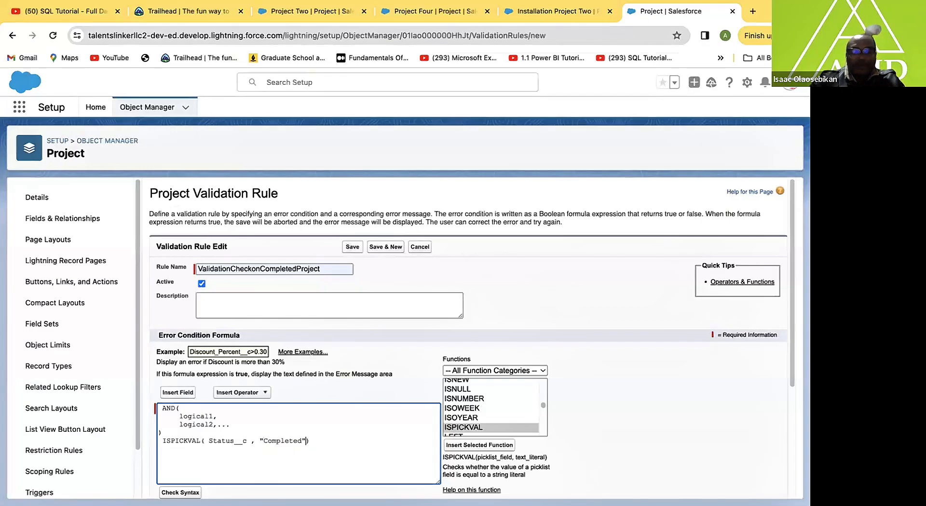
click(301, 440)
text(")
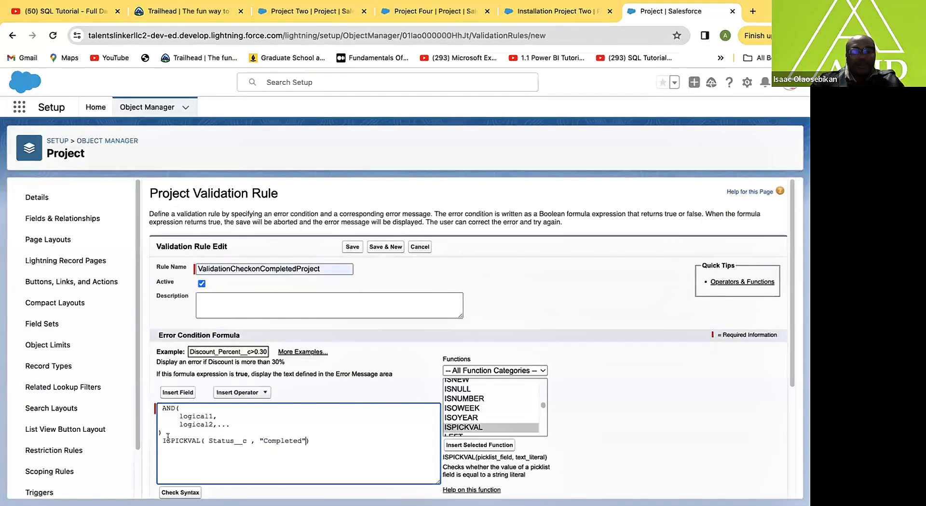
Copy the ISPICKVAL condition over the logical1 placeholder in AND and delete the original line below the block.
drag(161, 439, 320, 442)
key(ctrl+c)
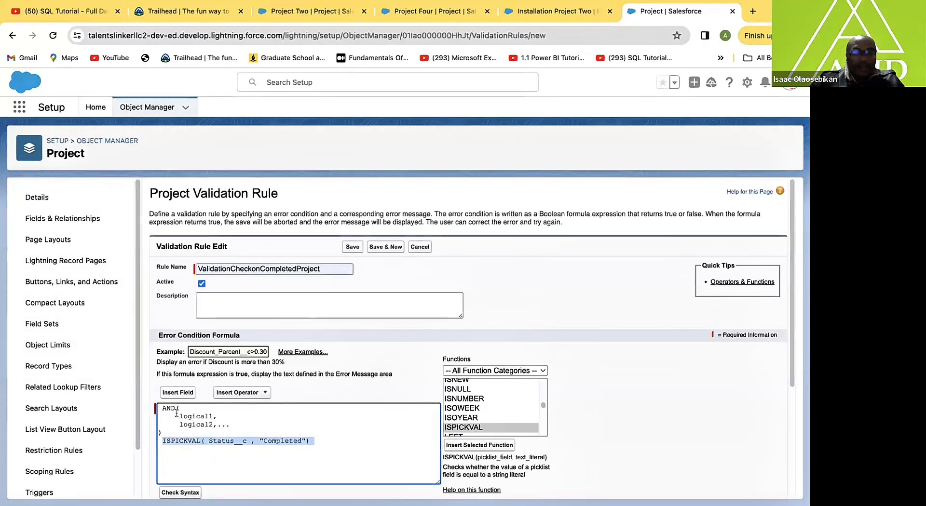
drag(177, 409, 210, 418)
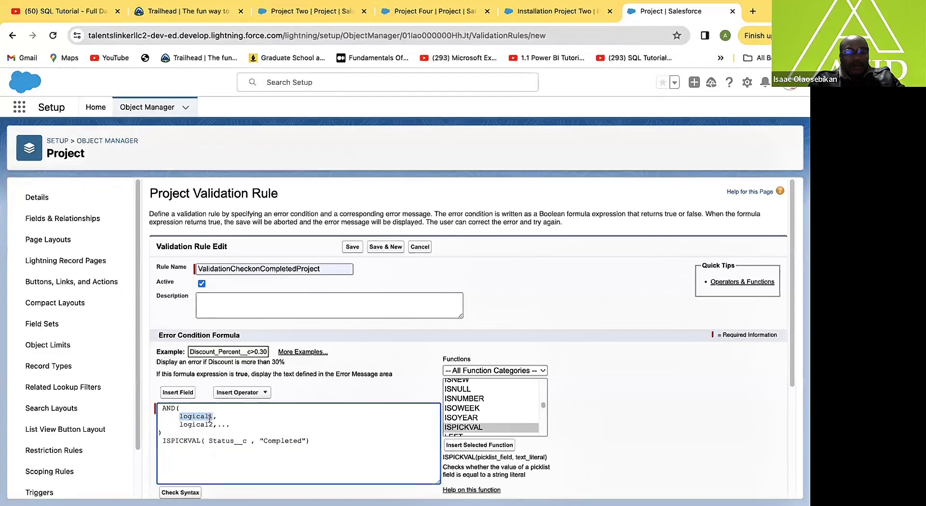
key(ctrl+v)
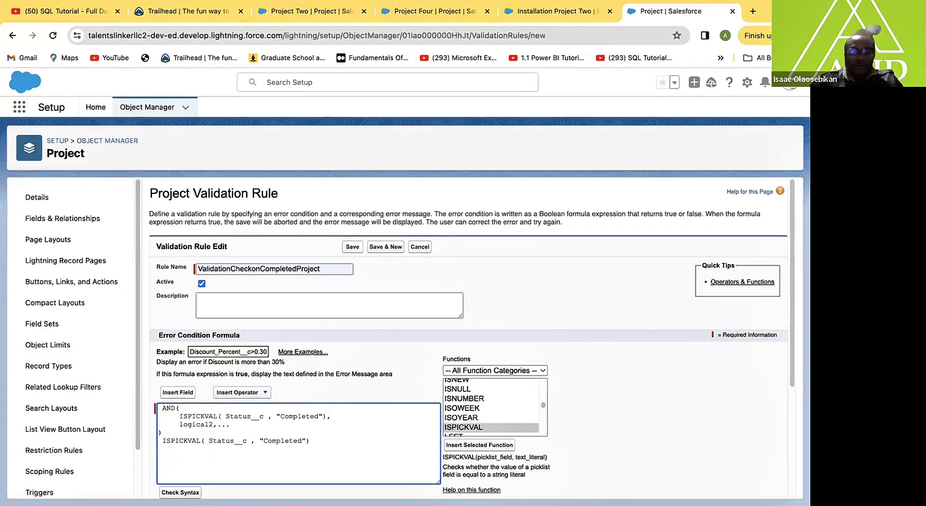
drag(161, 439, 312, 446)
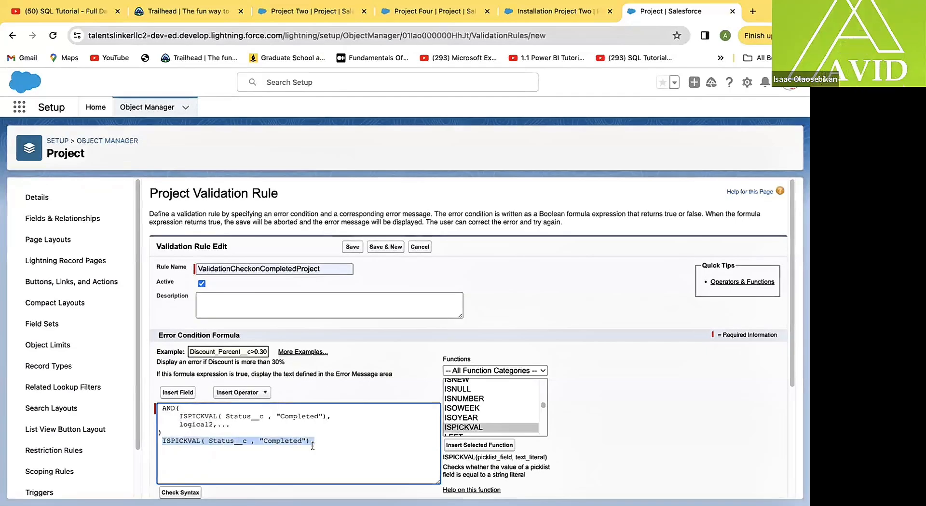
key(BackSpace)
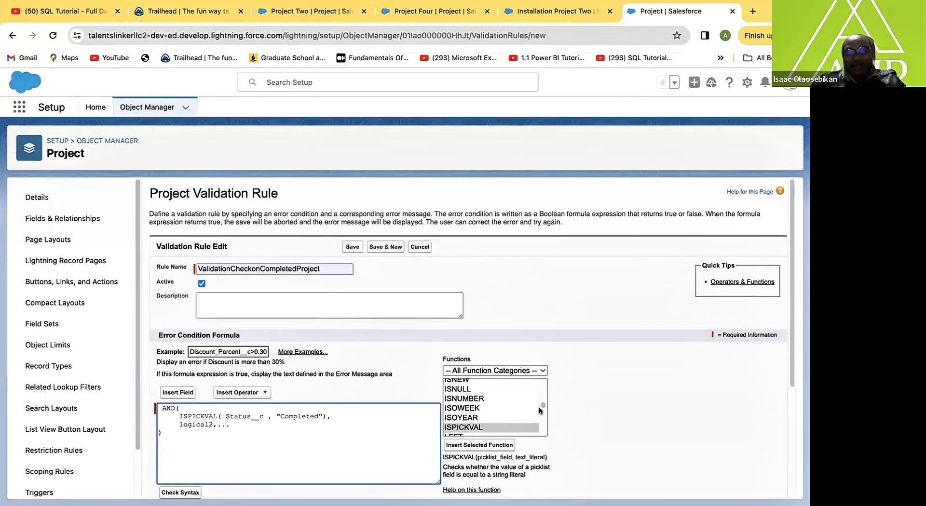
Insert the ISBLANK function on the line below the AND block in the error condition formula.
mouse_move(540, 409)
mouse_down()
mouse_move(539, 394)
mouse_move(535, 409)
mouse_up()
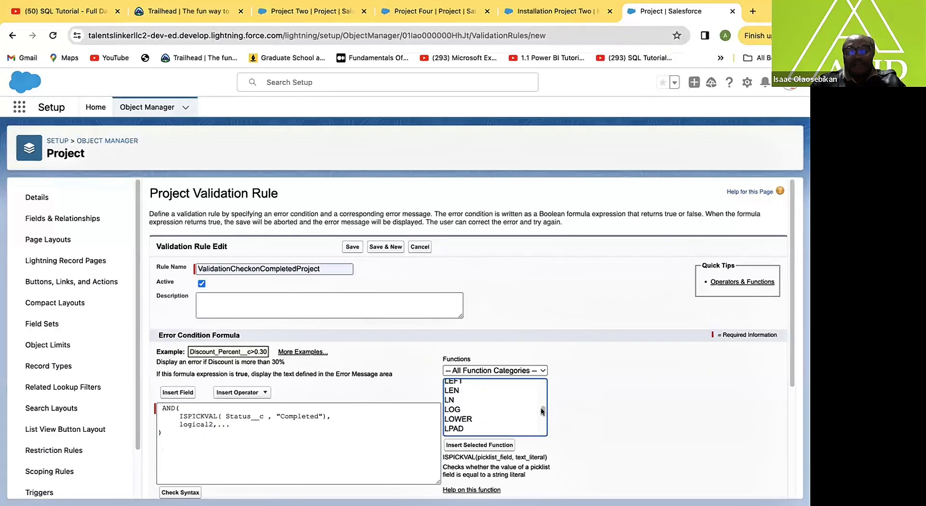
mouse_move(542, 410)
mouse_down()
mouse_move(539, 395)
mouse_move(539, 411)
mouse_move(538, 403)
mouse_up()
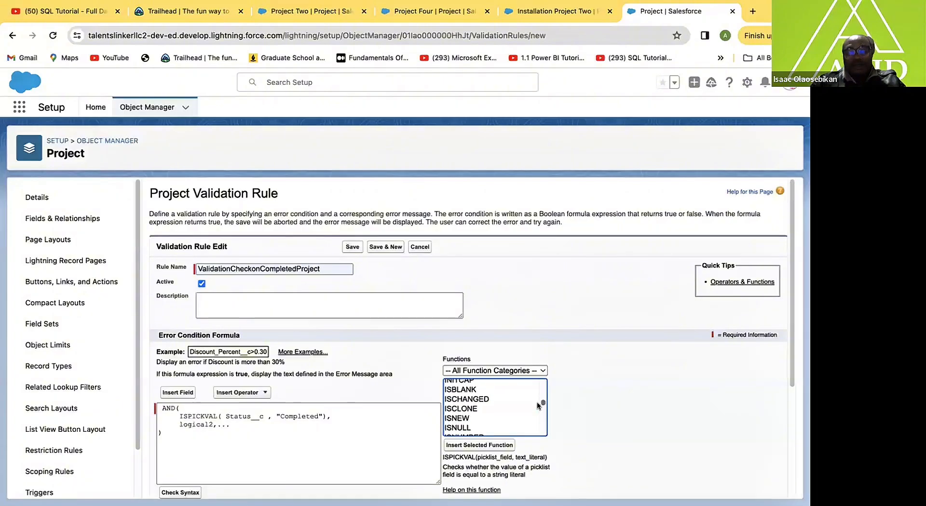
click(465, 389)
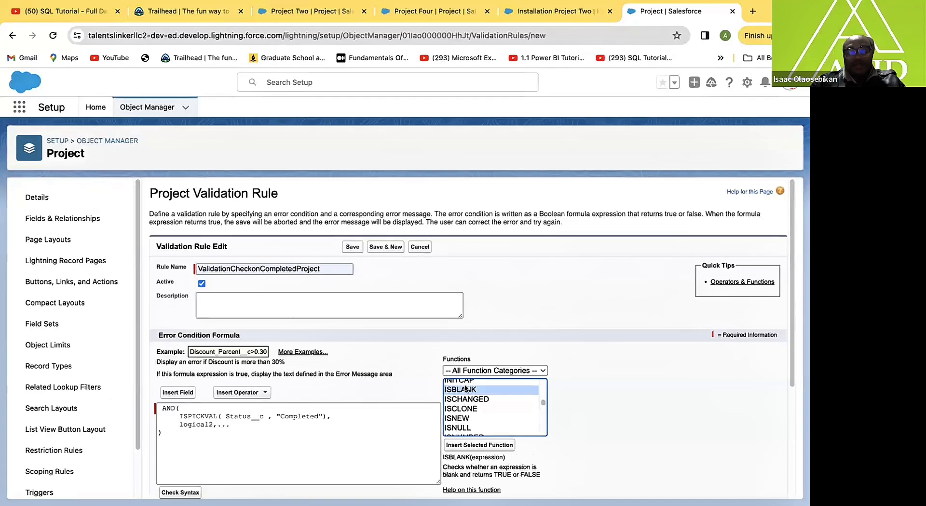
click(466, 445)
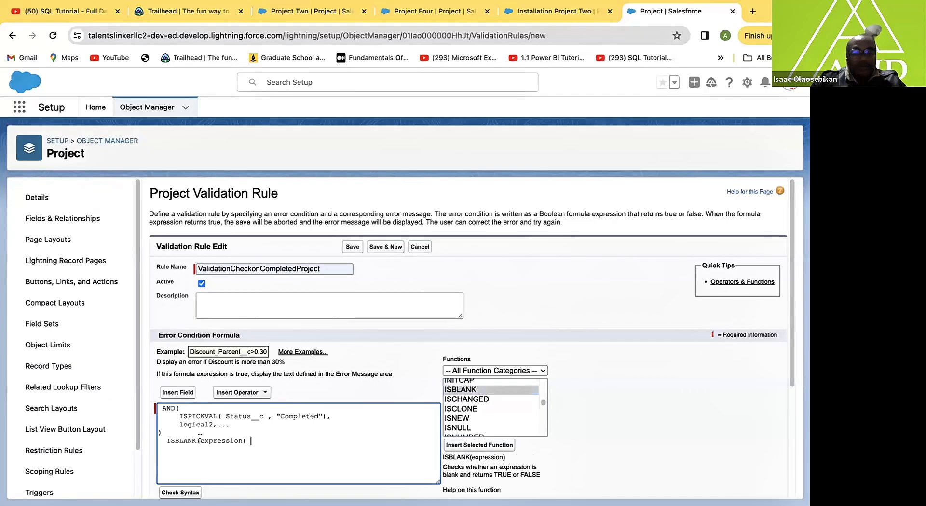
Replace the expression placeholder in ISBLANK with the Project object's Actual Cost field.
drag(201, 441, 237, 441)
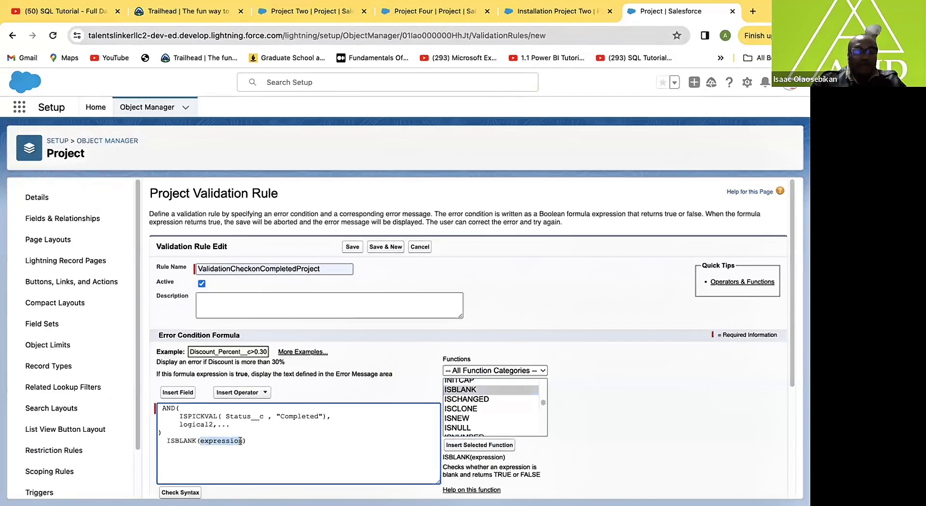
click(178, 393)
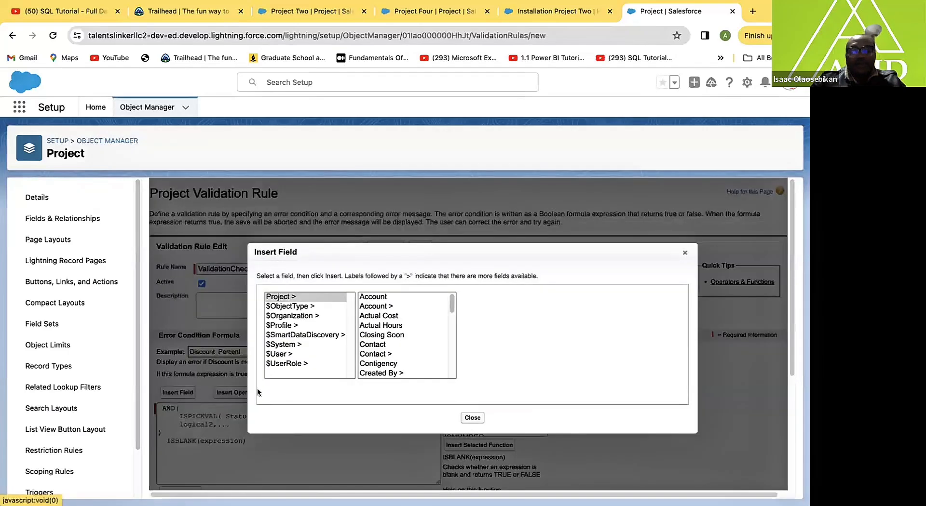
click(381, 315)
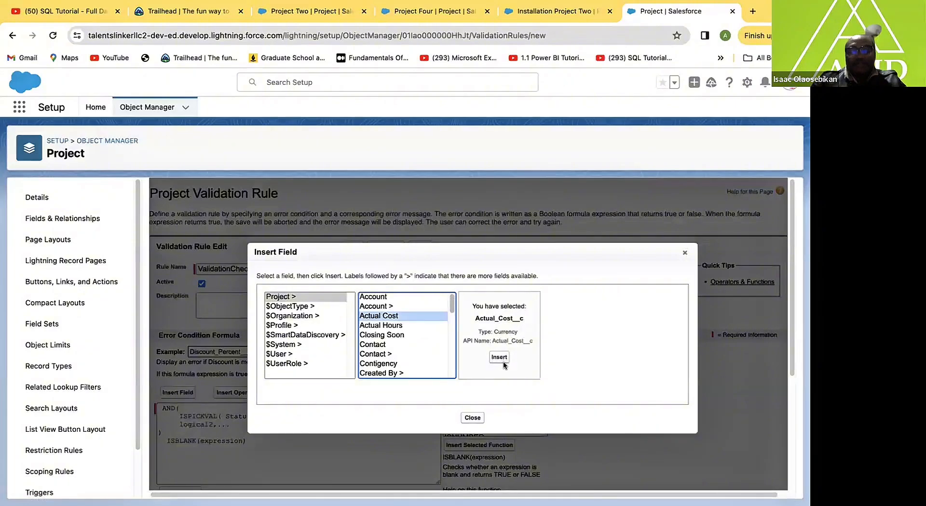
click(499, 358)
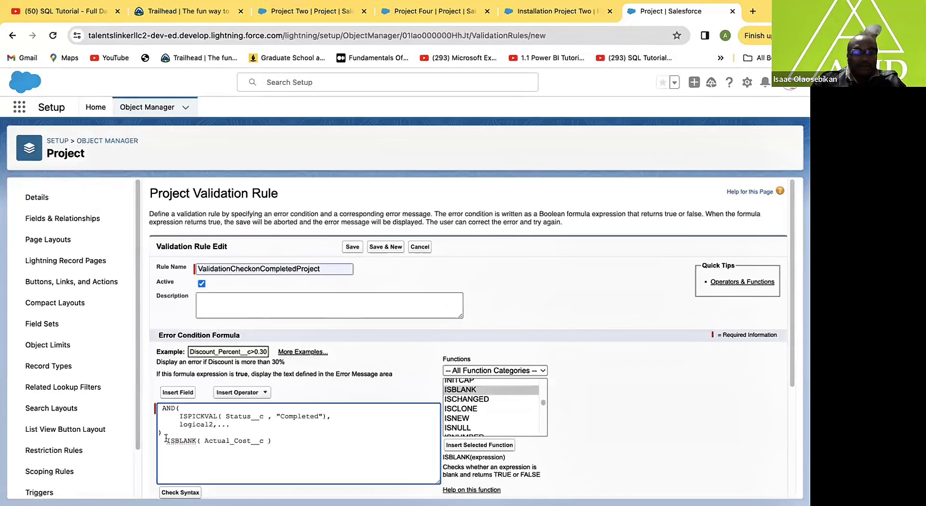
Copy the ISBLANK condition over the "logical2,..." placeholder in AND and delete the original line below the block.
drag(165, 439, 275, 442)
key(ctrl+c)
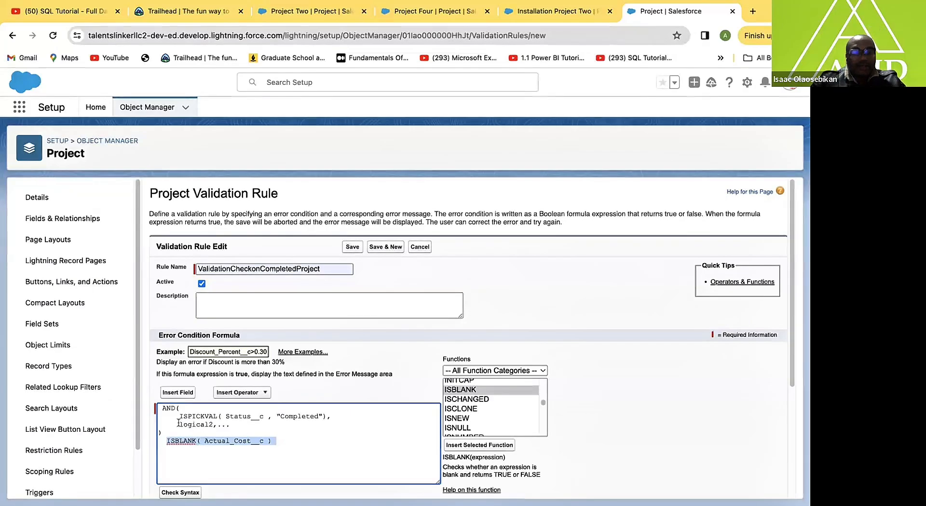
drag(179, 424, 232, 424)
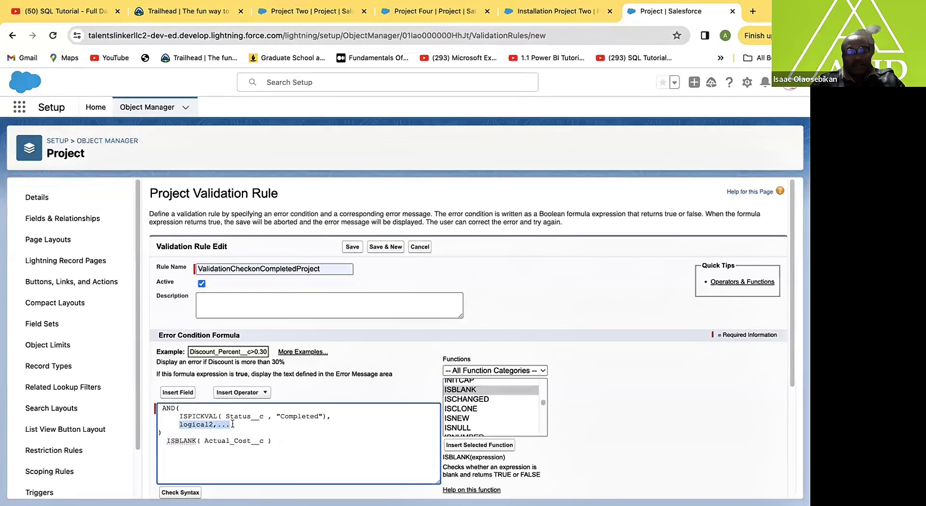
key(ctrl+v)
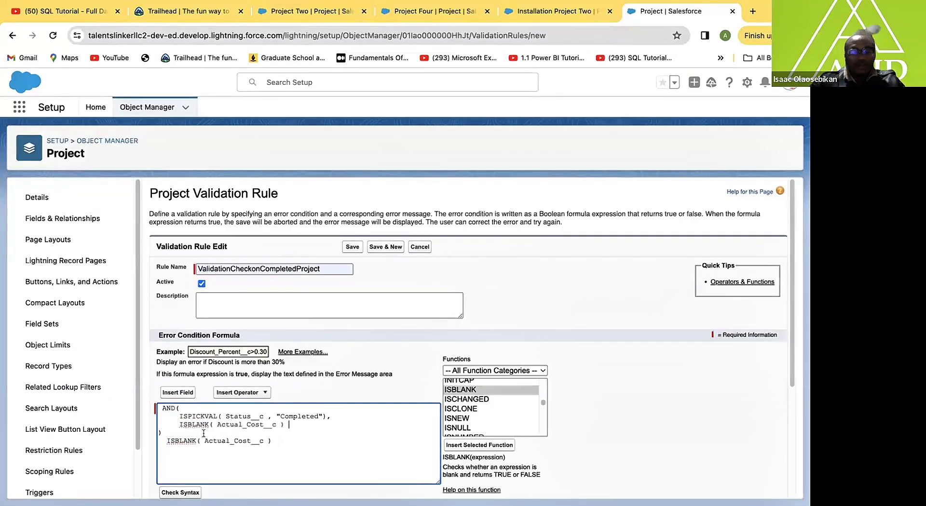
drag(166, 441, 276, 454)
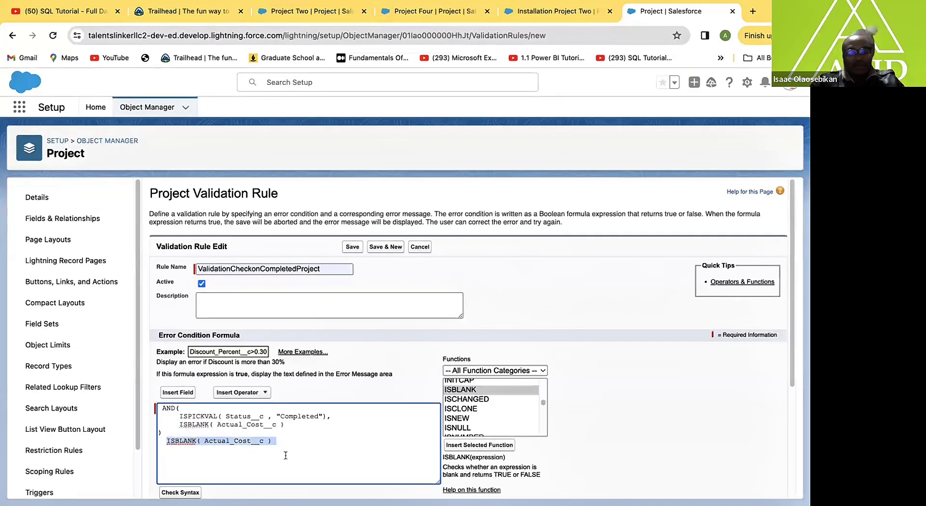
key(BackSpace)
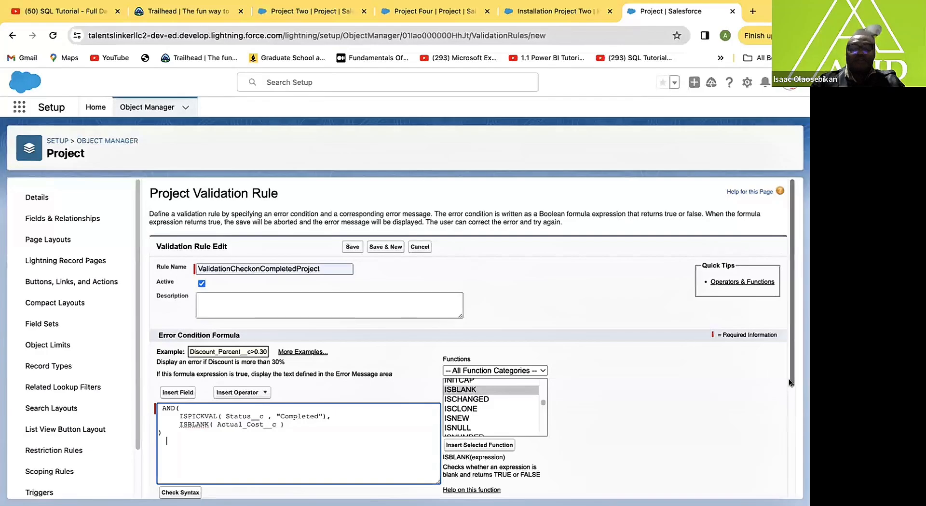
Enter the validation rule's error message as "you can't save a project that is completed without actual cost".
scroll(790, 382, down, 5)
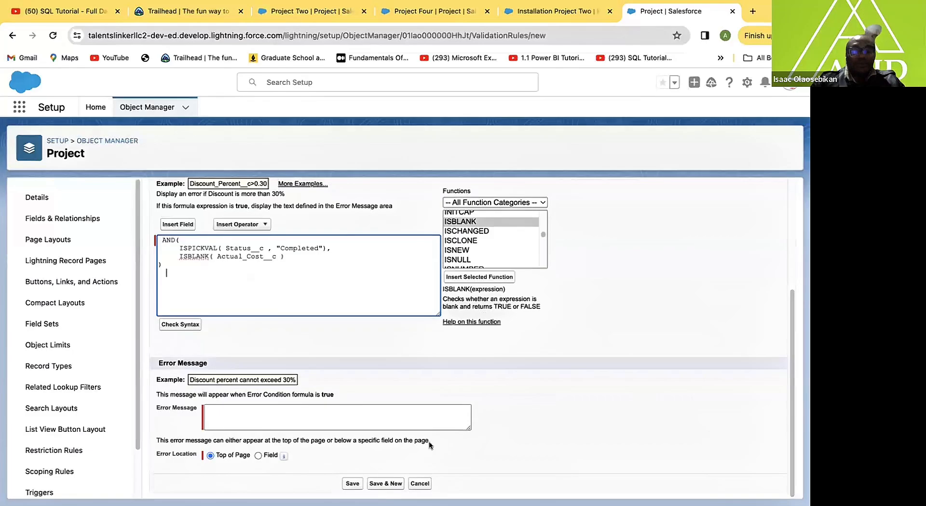
click(214, 412)
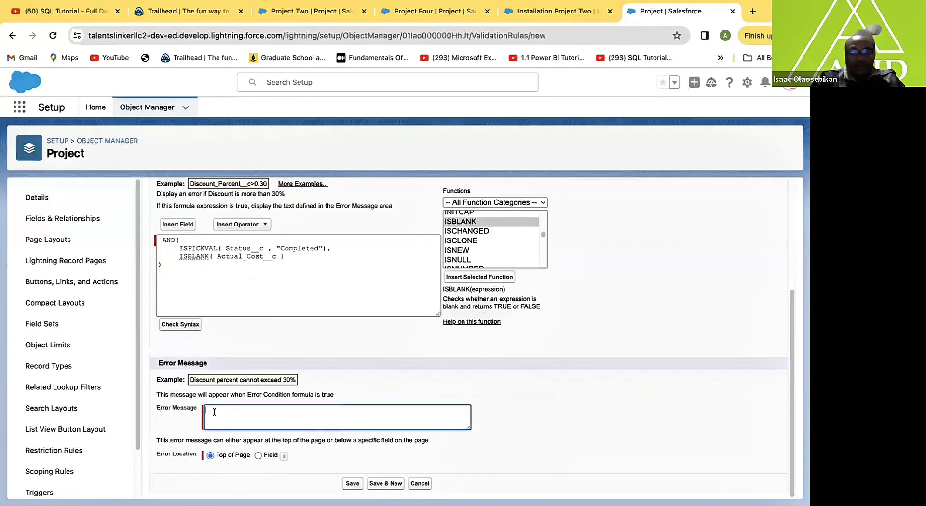
text(E)
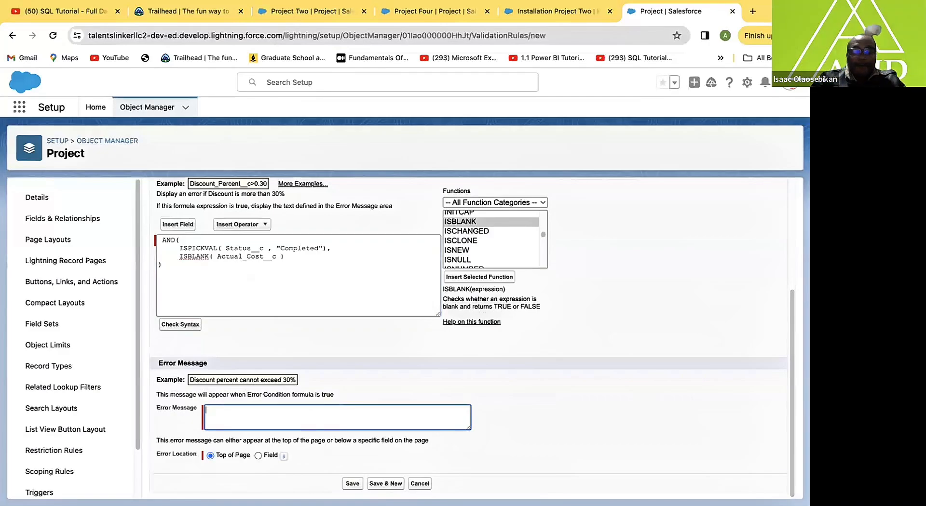
text(you can)
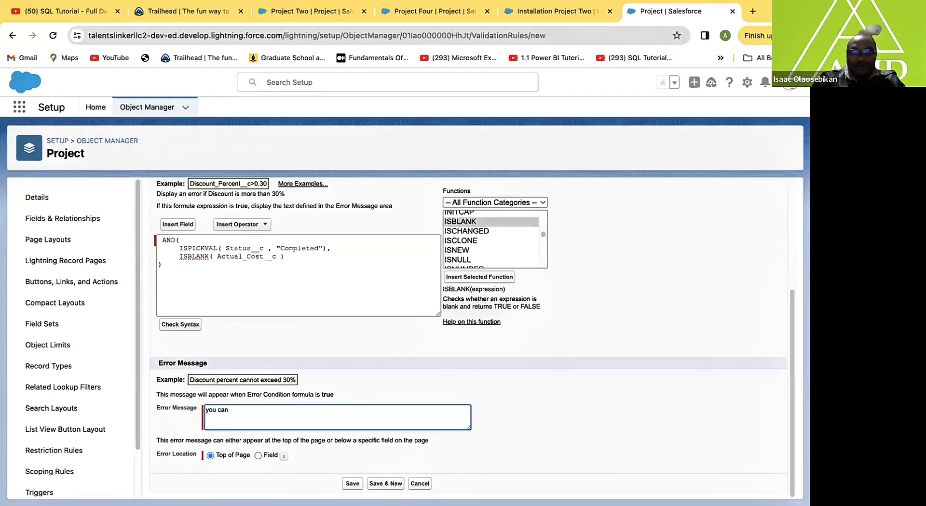
text('t )
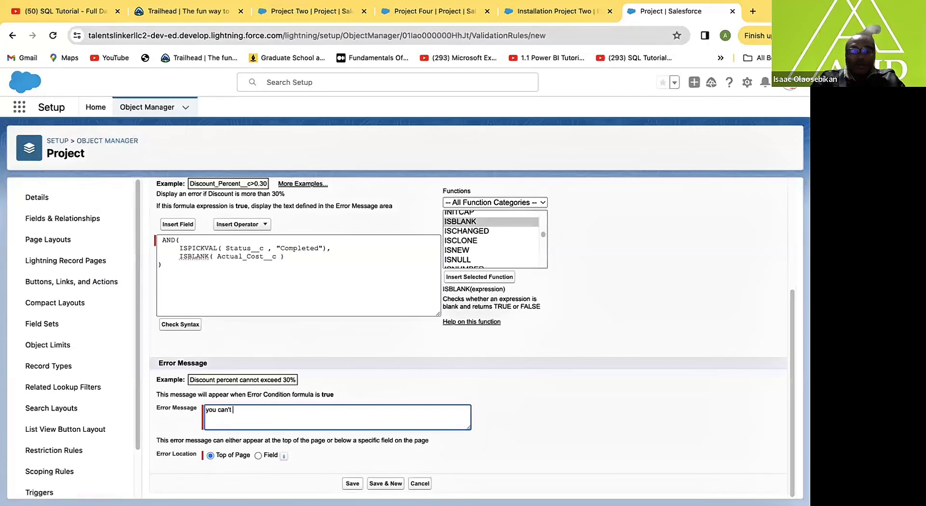
text(save)
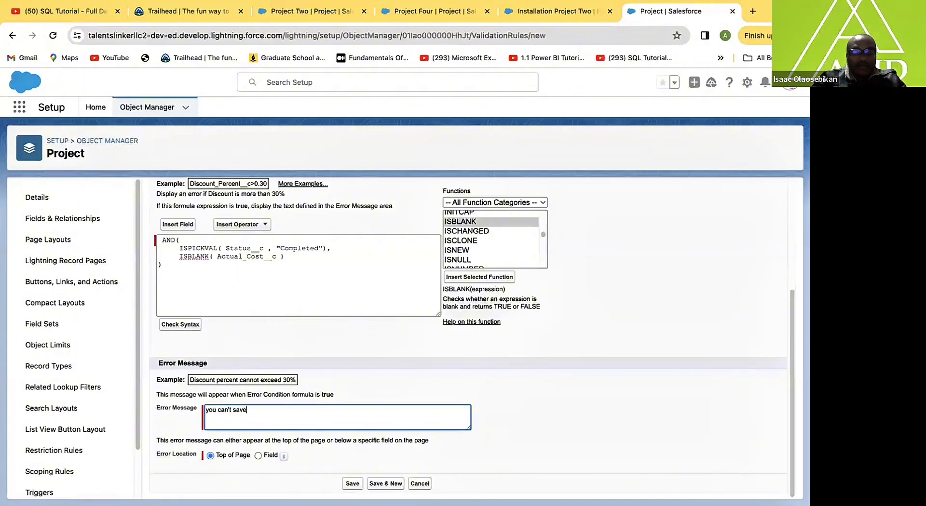
text( the record)
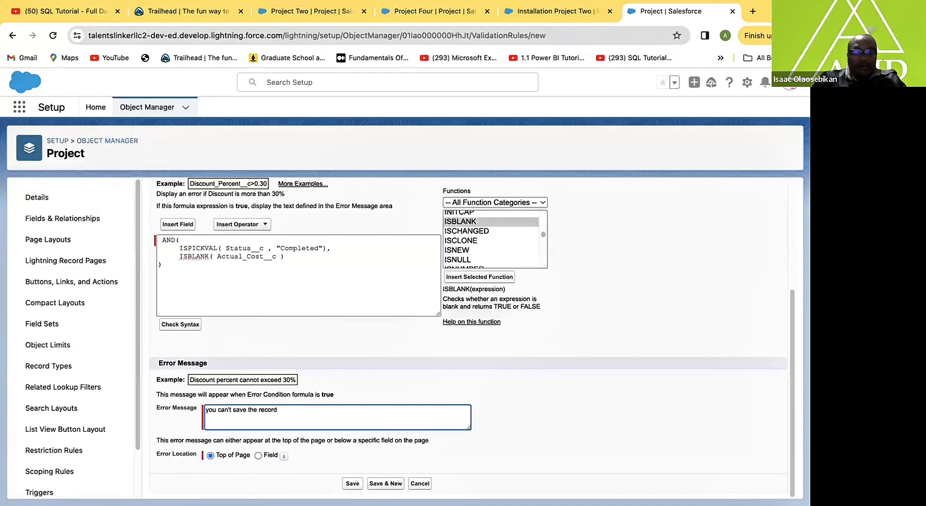
text( tha)
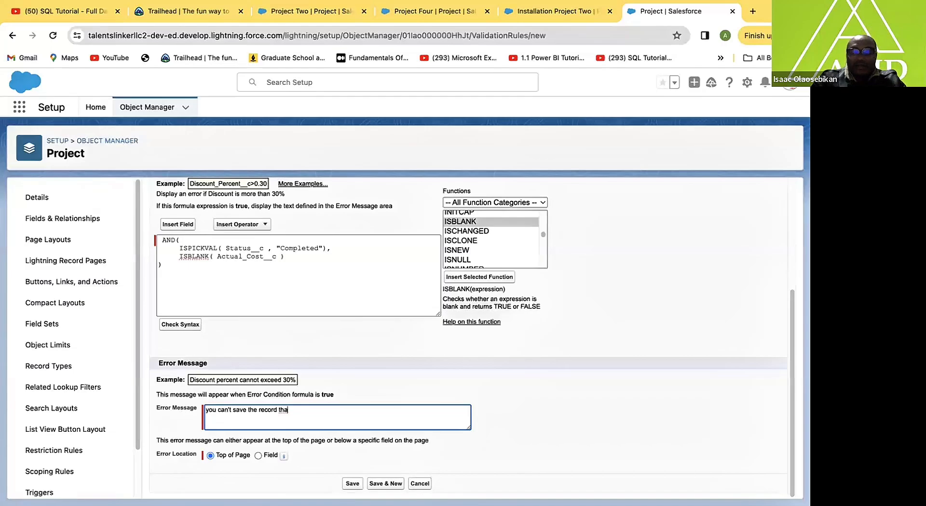
key(BackSpace)
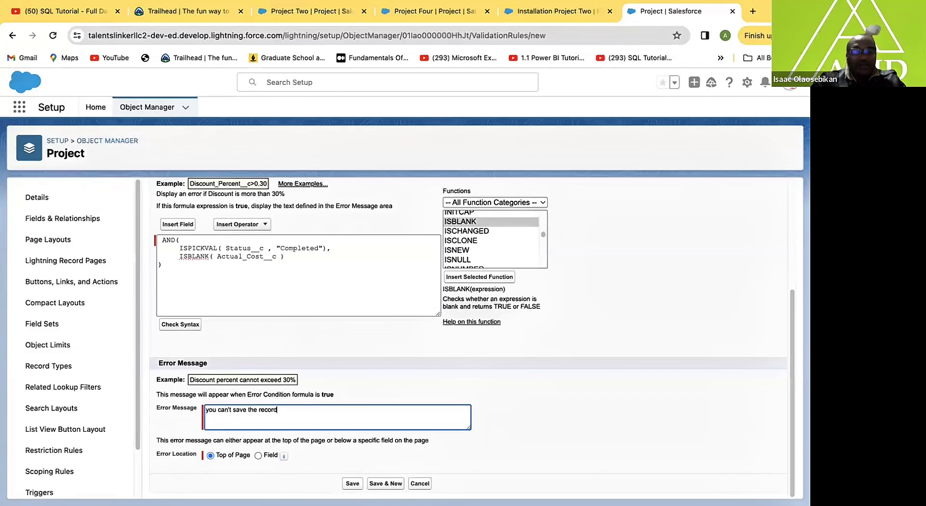
key(BackSpace)
key(BackSpace)
key(BackSpace)
key(BackSpace)
key(BackSpace)
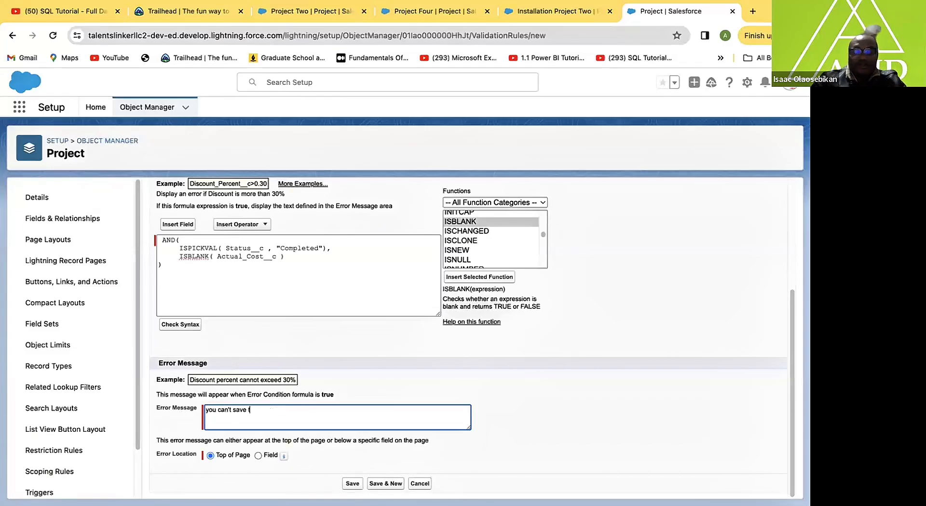
text(a )
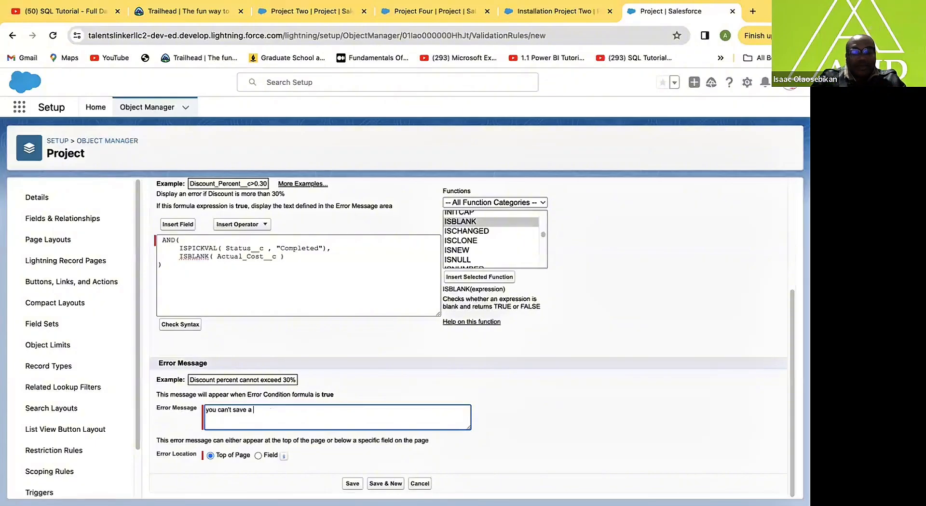
text(p)
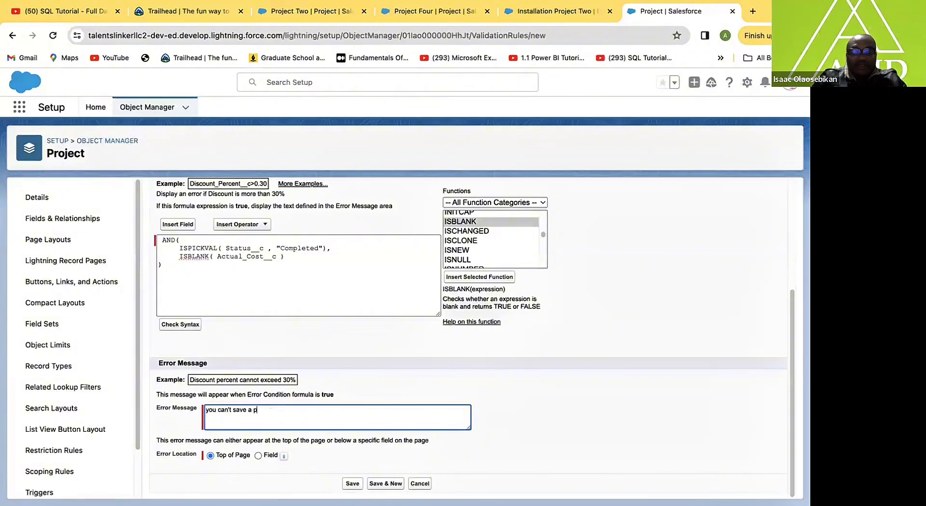
text(roject)
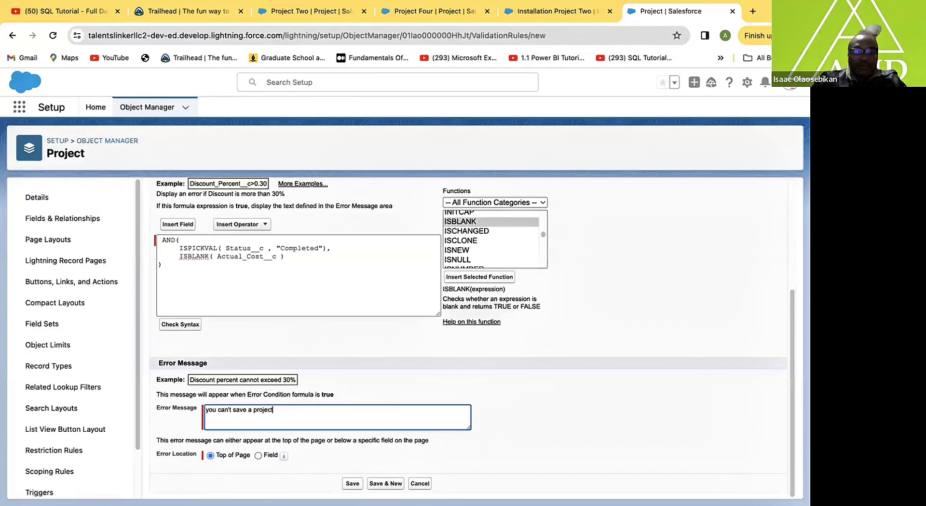
text( that )
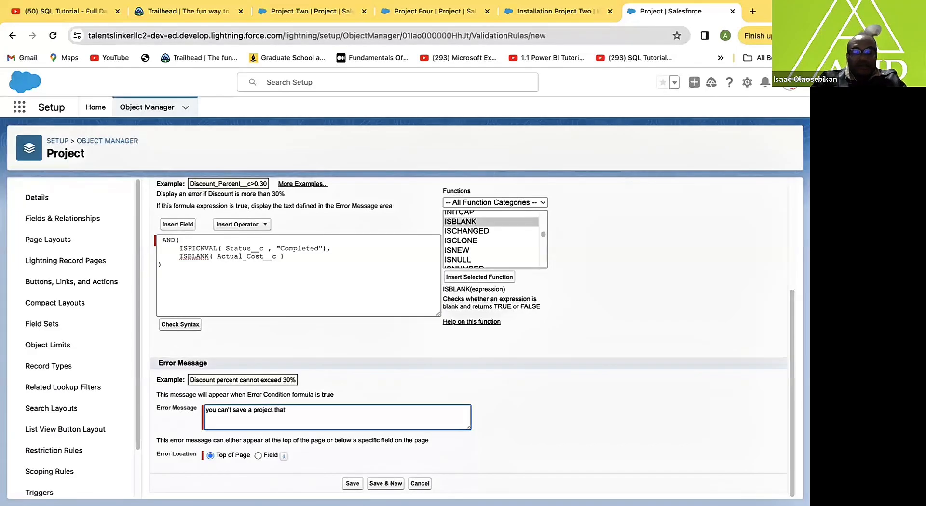
text(is complete)
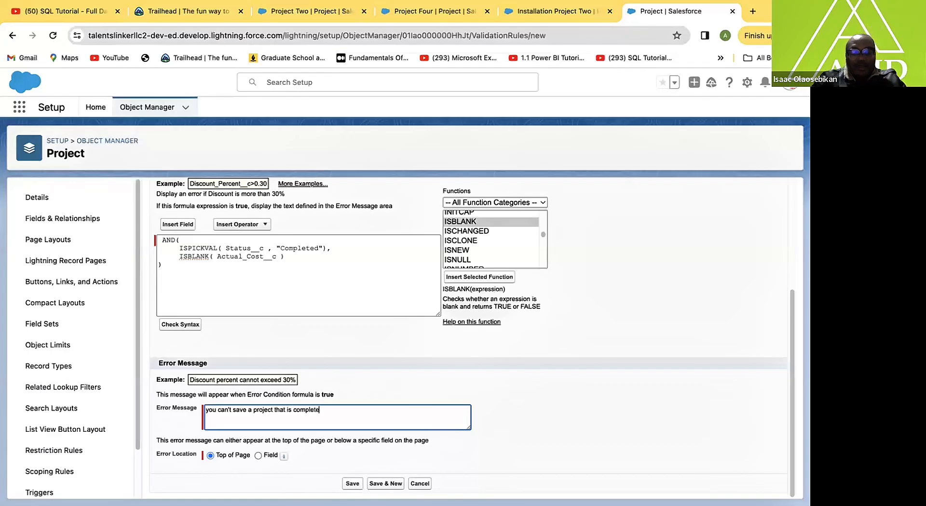
text(d w)
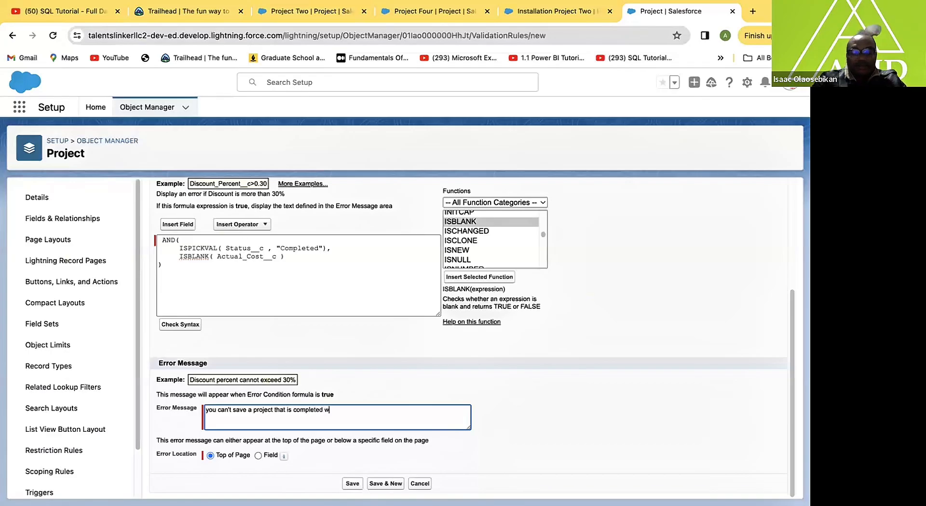
text(ith)
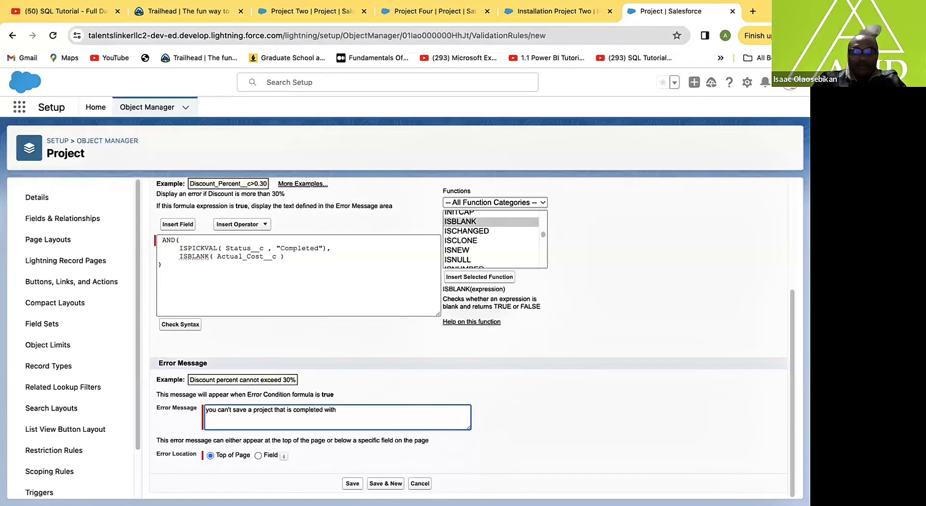
text(out ac)
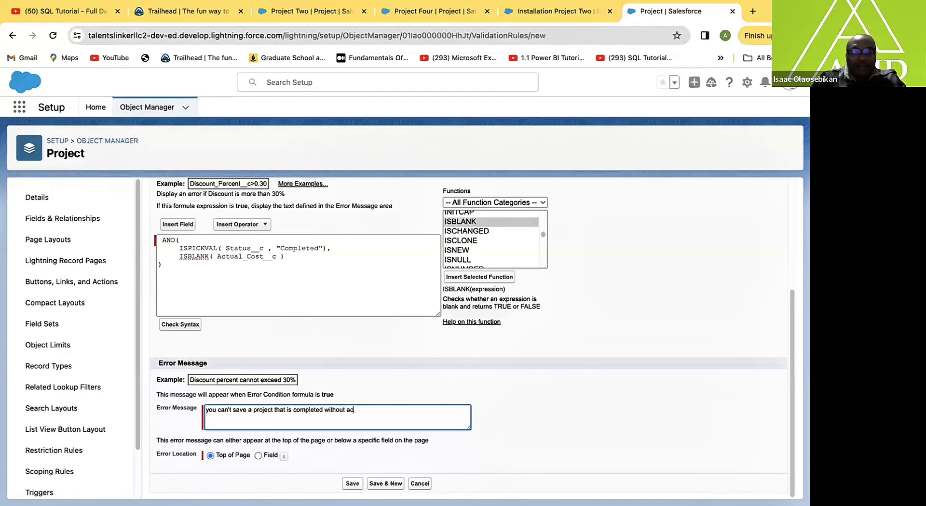
text(tual cost)
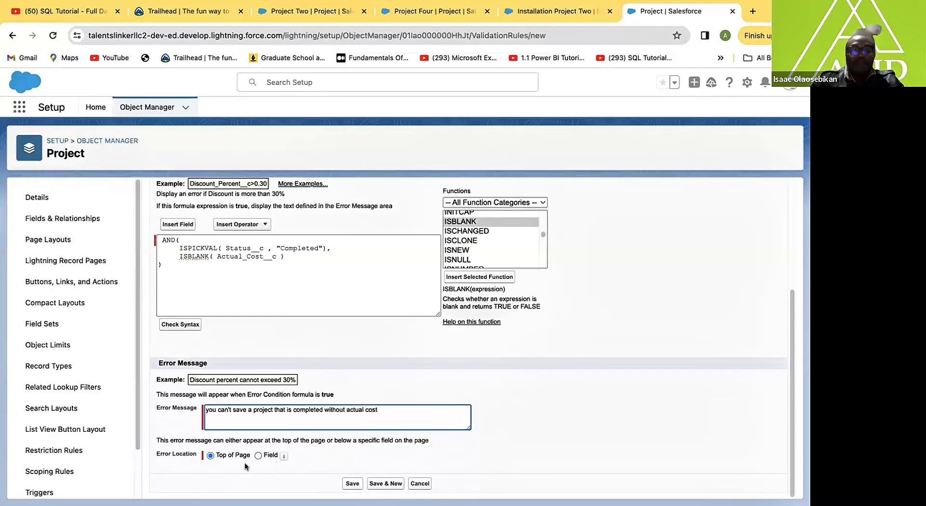
Set the error location to a field and choose Actual Cost as that field.
click(258, 456)
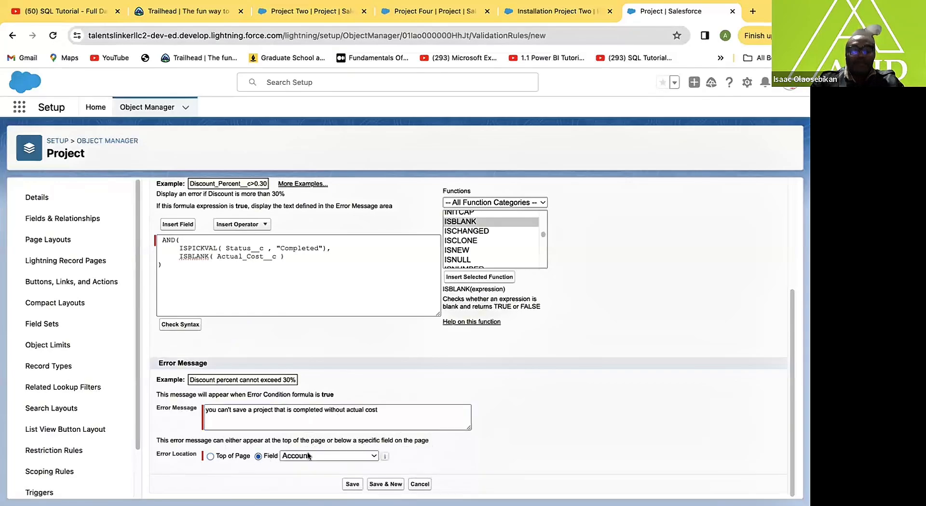
click(371, 456)
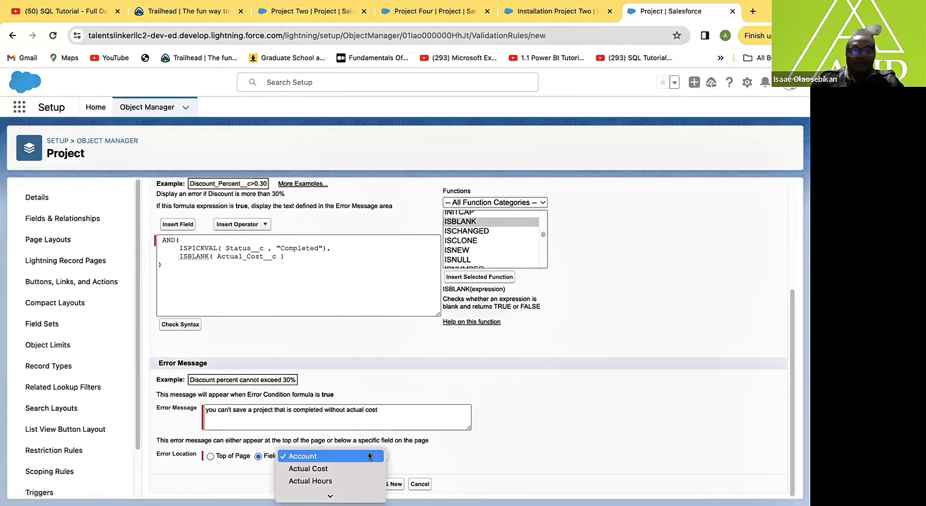
click(361, 468)
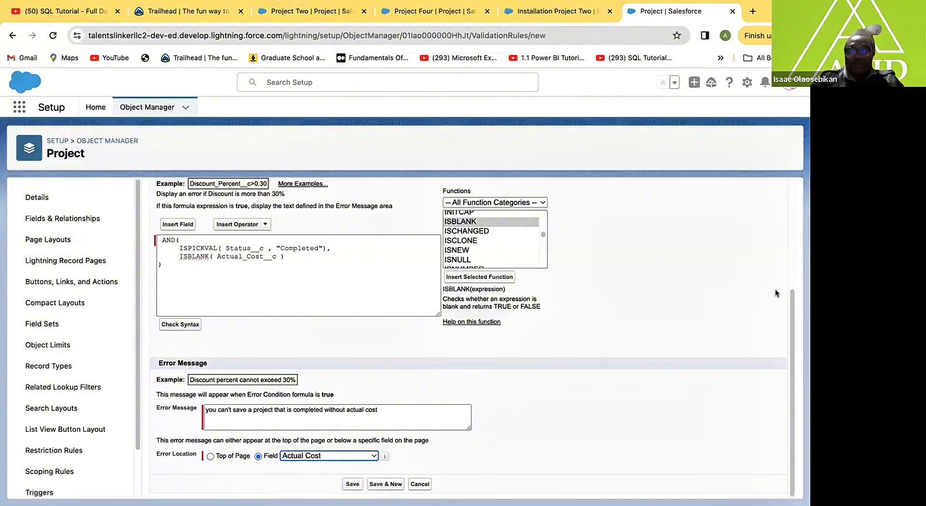
Enter "Validation check on a completed project" as the validation rule's description and save the rule.
drag(789, 302, 790, 192)
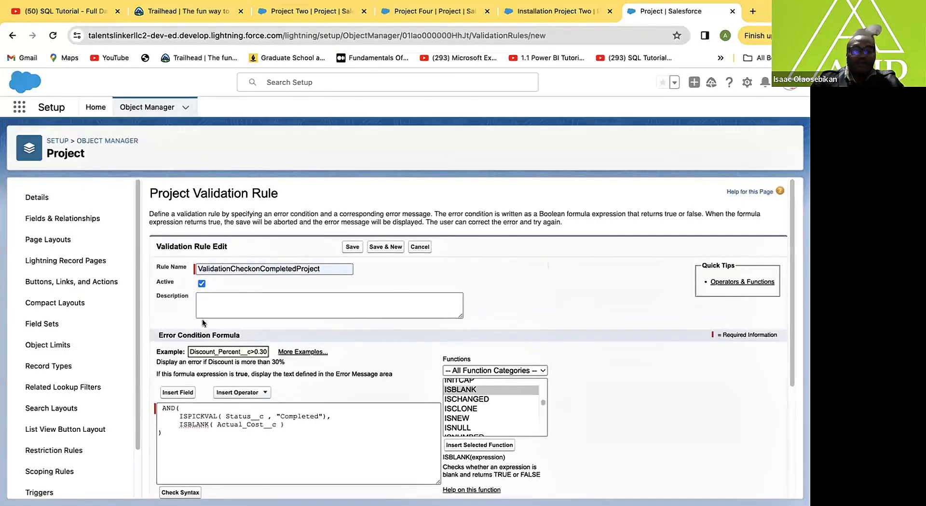
click(222, 302)
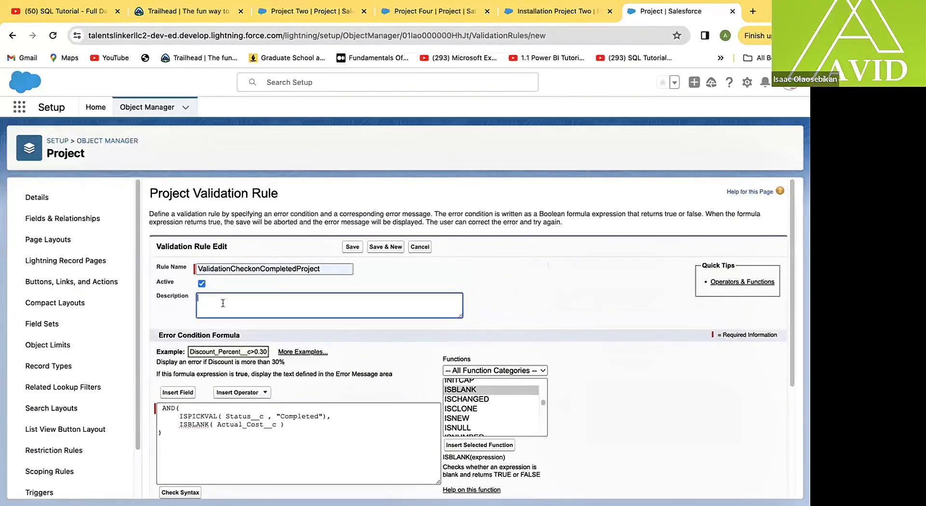
text(Val)
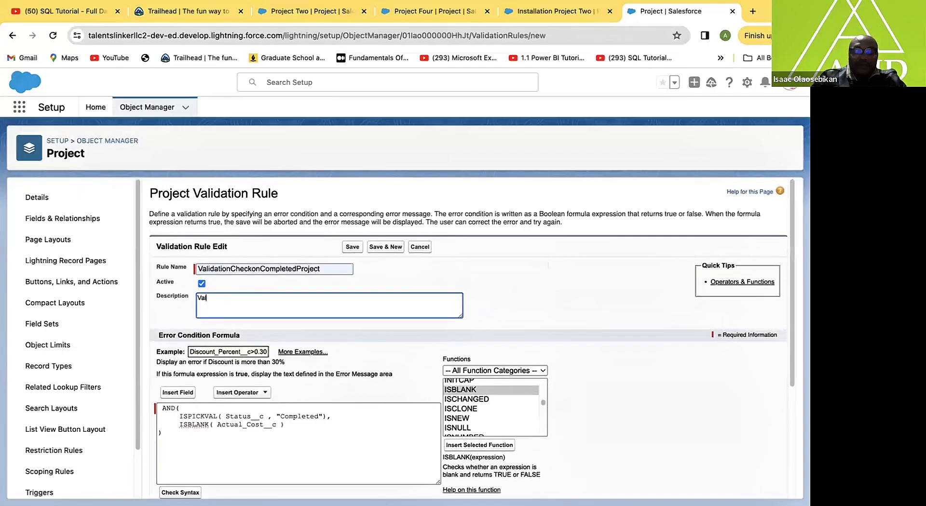
text(idatio)
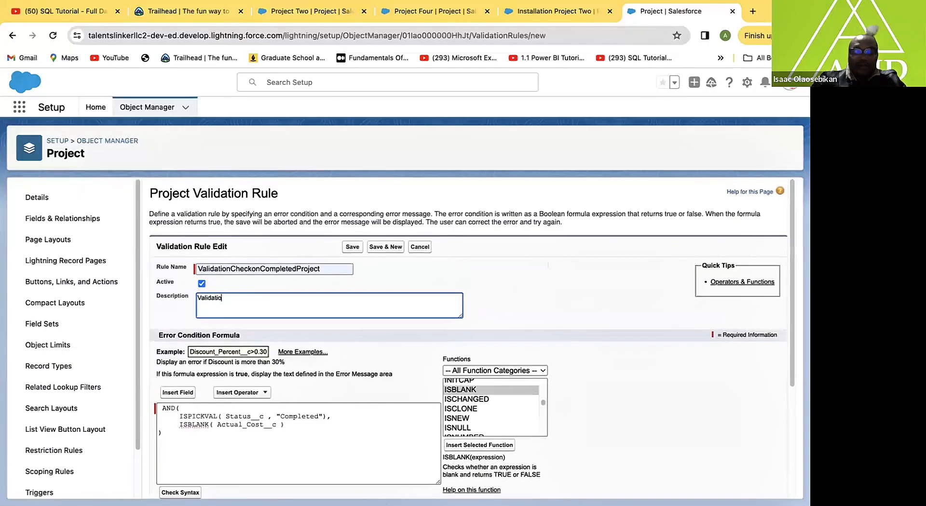
text(n chec)
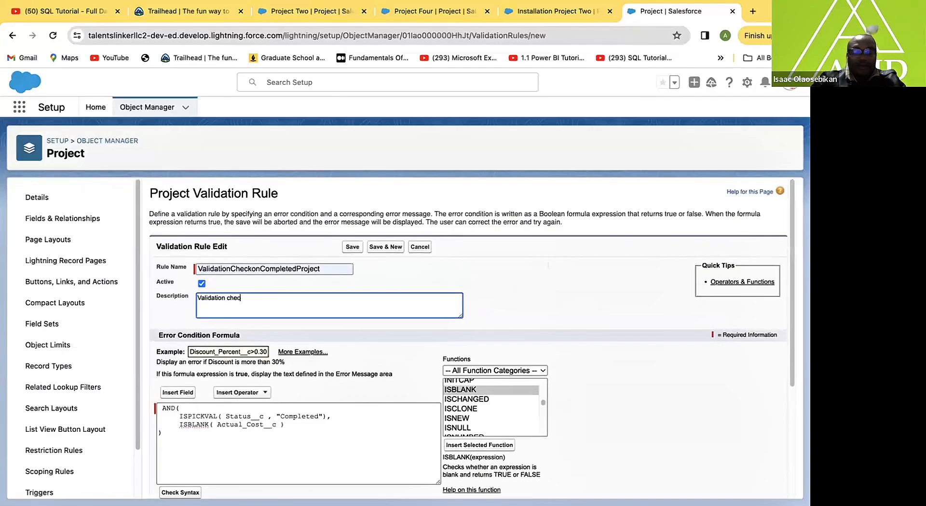
text(k)
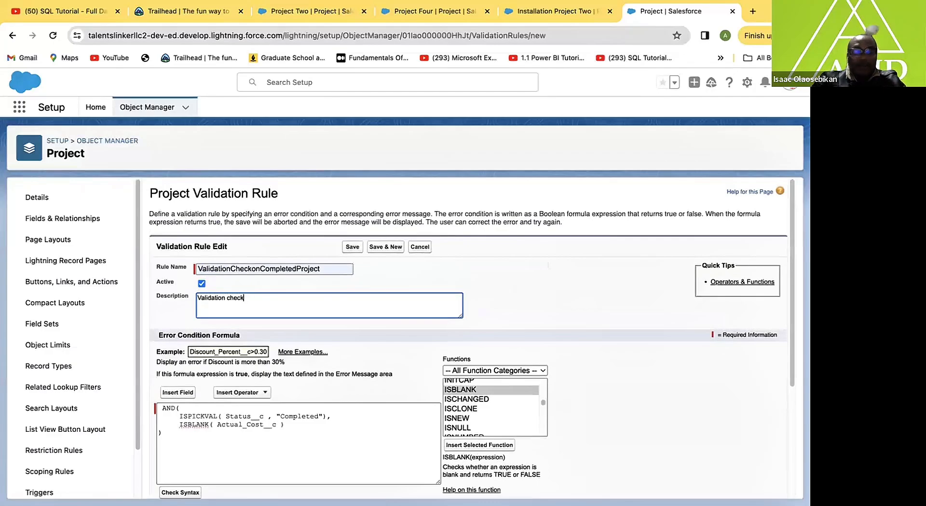
text( o n a complete)
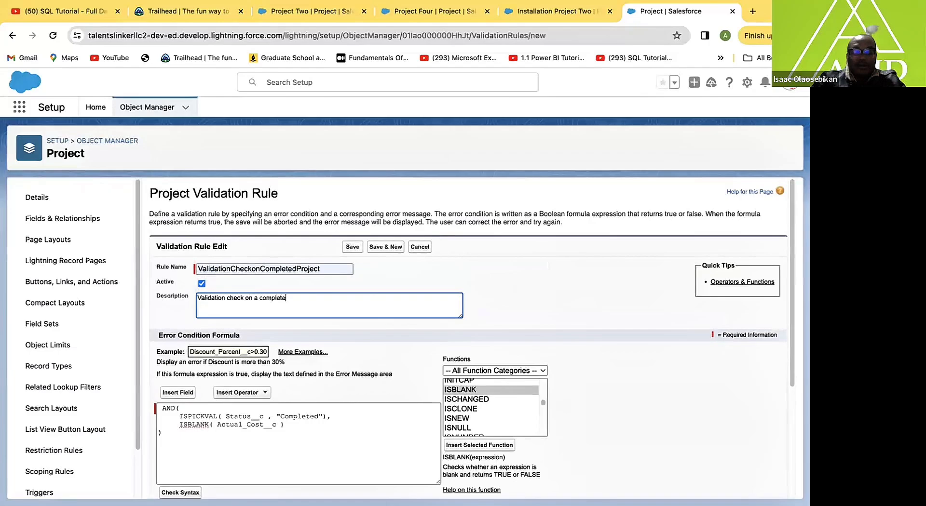
text(d project)
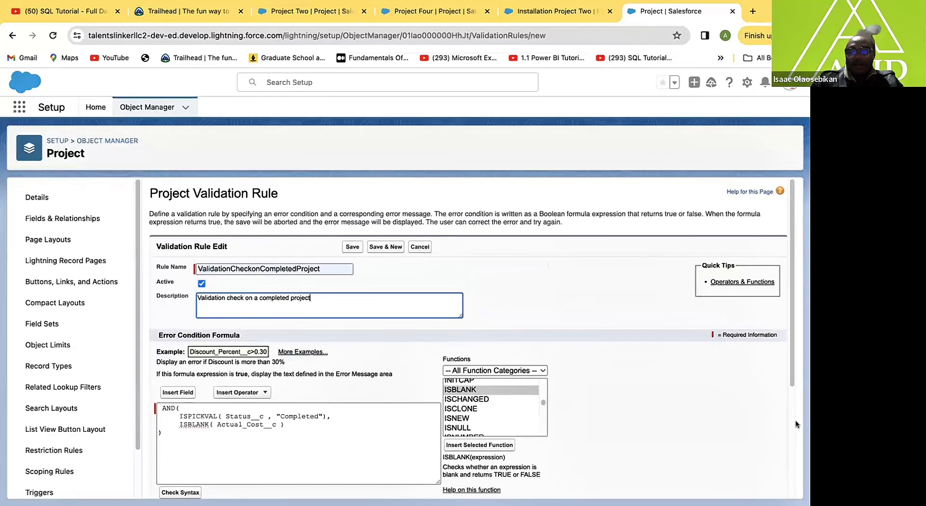
scroll(792, 381, down, 4)
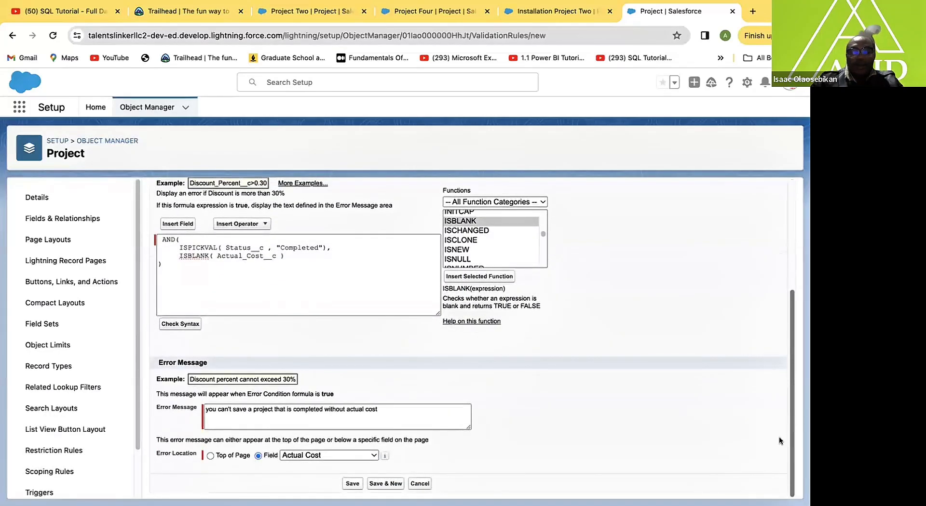
click(352, 482)
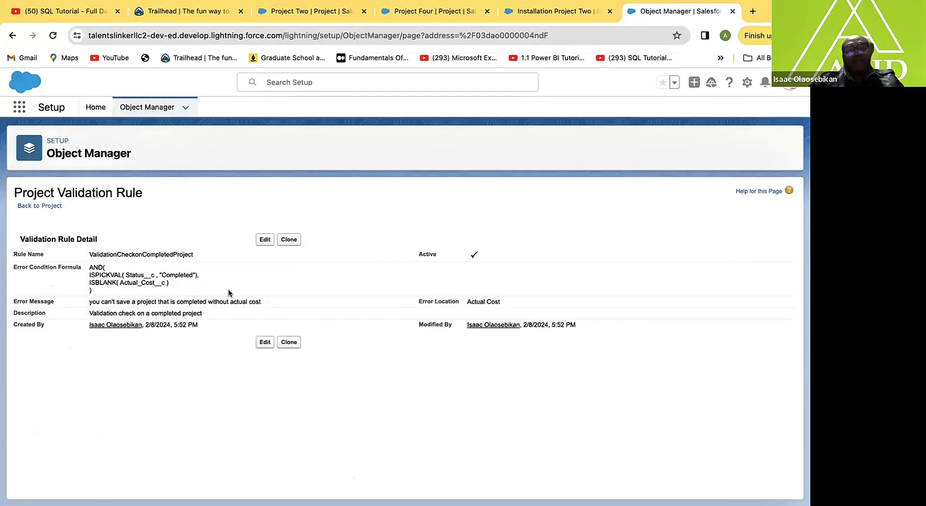
Clone the saved validation rule and name the copy ValidationCheckonCommissionProject.
click(288, 342)
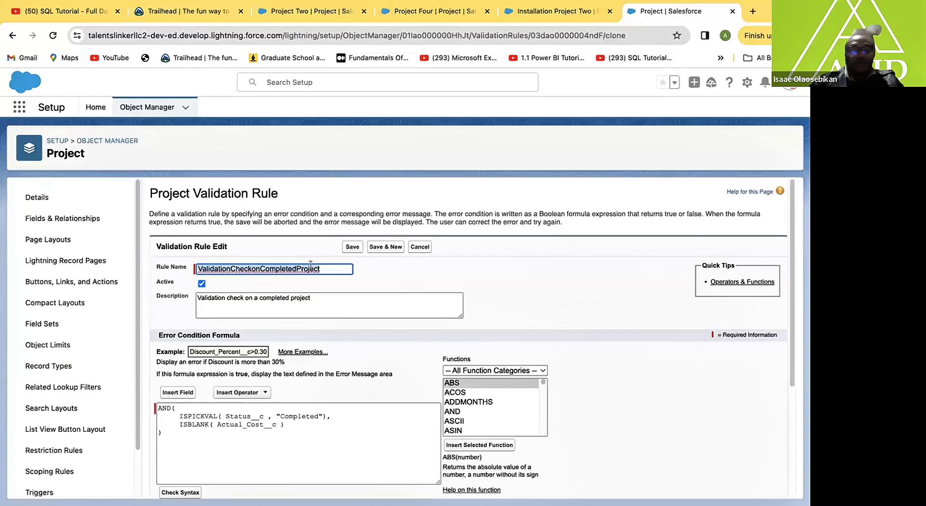
click(293, 269)
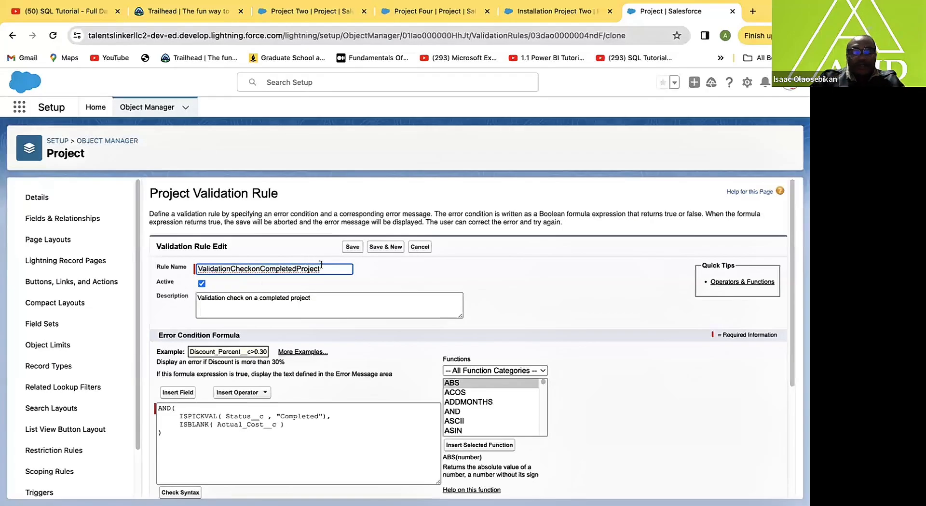
key(BackSpace)
key(BackSpace)
key(BackSpace)
key(BackSpace)
key(BackSpace)
key(BackSpace)
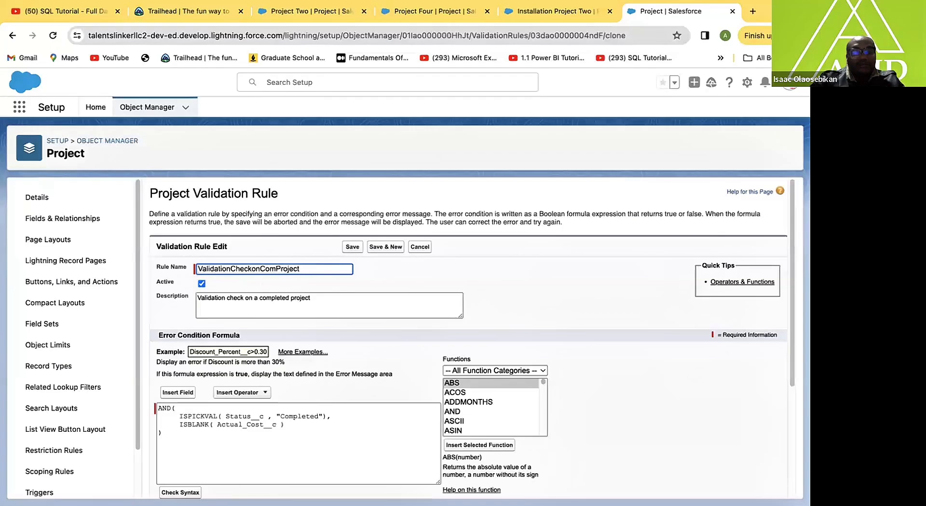
key(BackSpace)
key(BackSpace)
text(ommi)
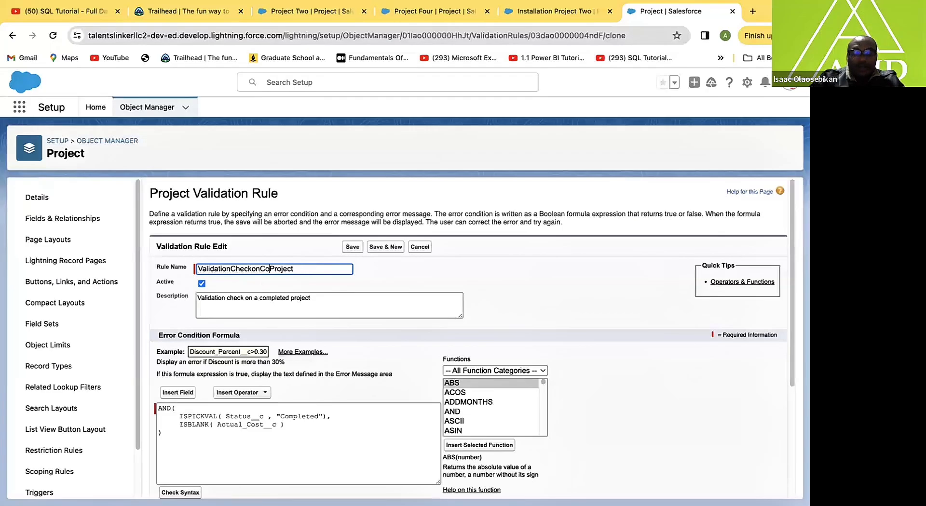
text(ssiuon)
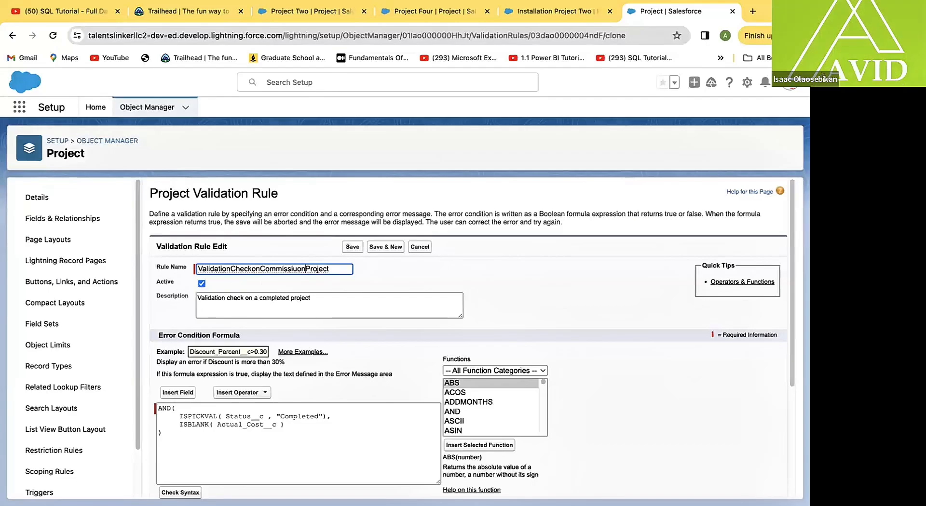
key(BackSpace)
key(BackSpace)
key(BackSpace)
text(on)
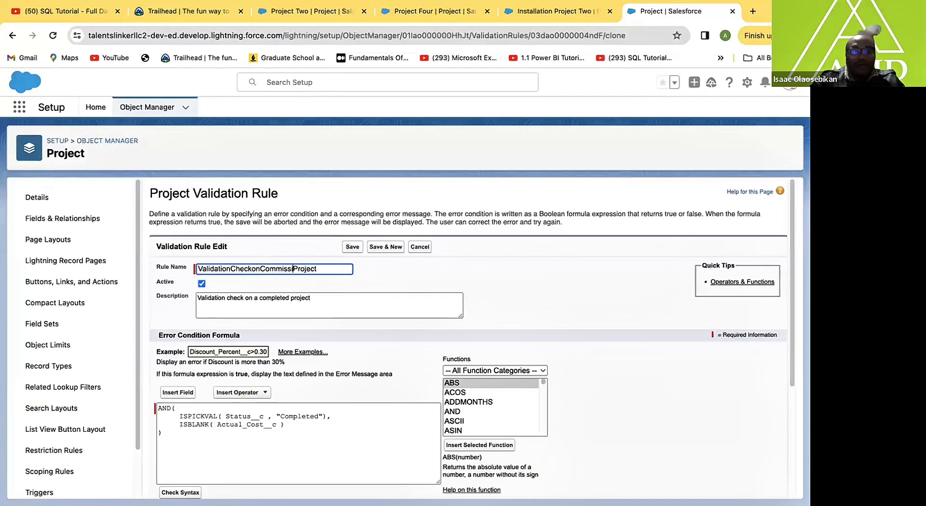
Change the cloned rule's description to "Validation check on a commissioned Installation project".
click(268, 298)
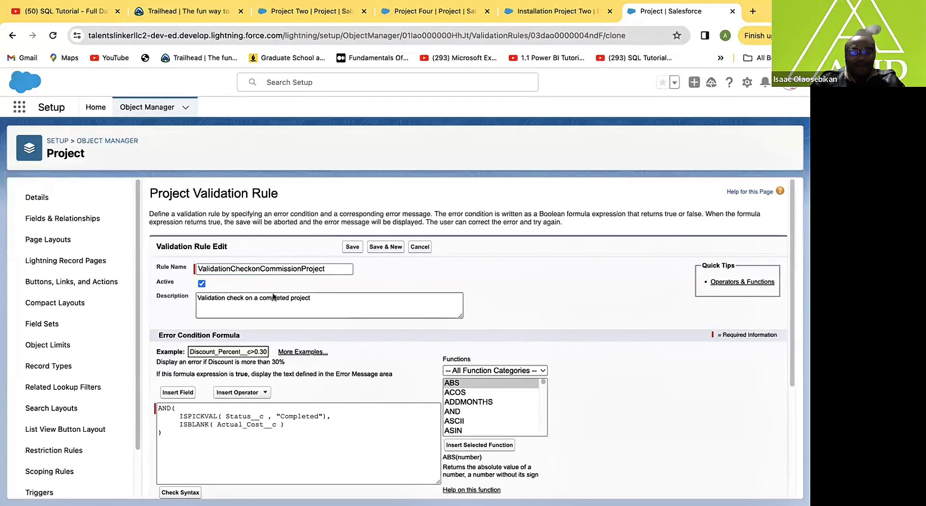
click(286, 297)
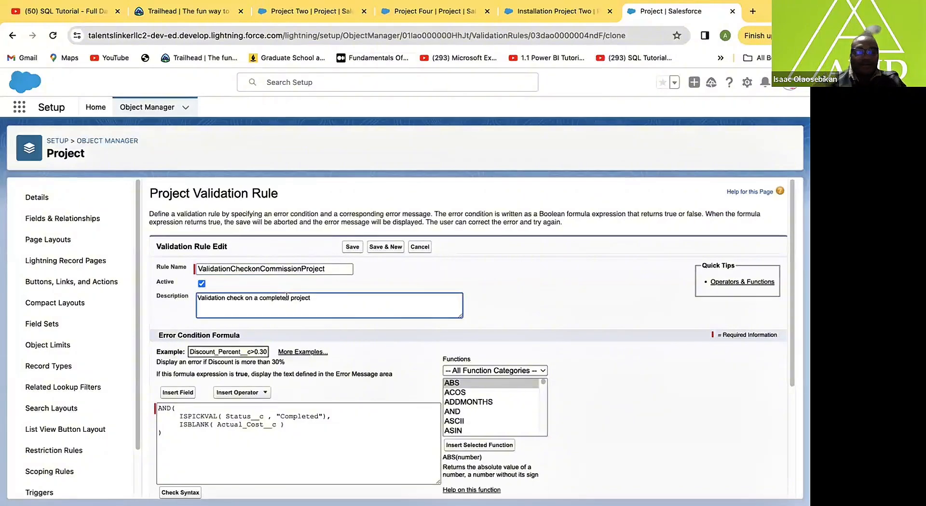
key(BackSpace)
key(BackSpace)
key(BackSpace)
key(BackSpace)
key(BackSpace)
key(BackSpace)
key(BackSpace)
key(BackSpace)
key(BackSpace)
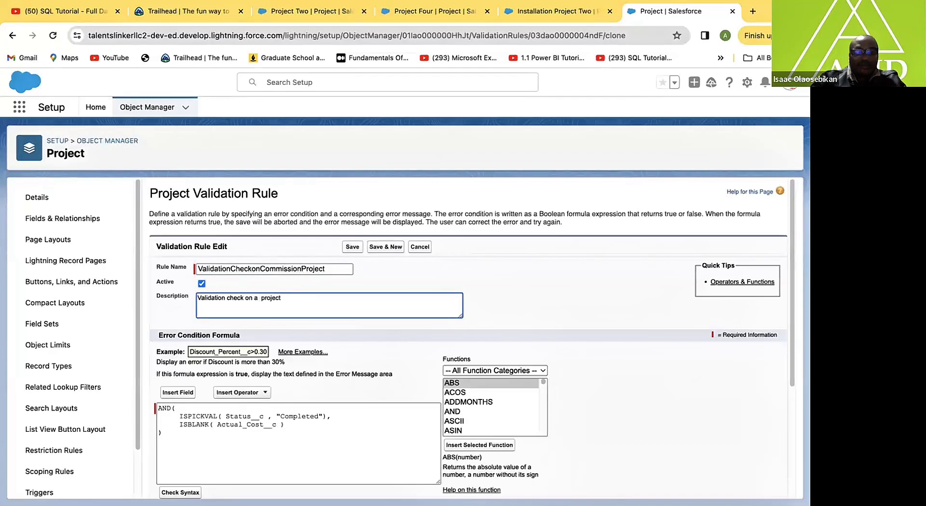
text(commi)
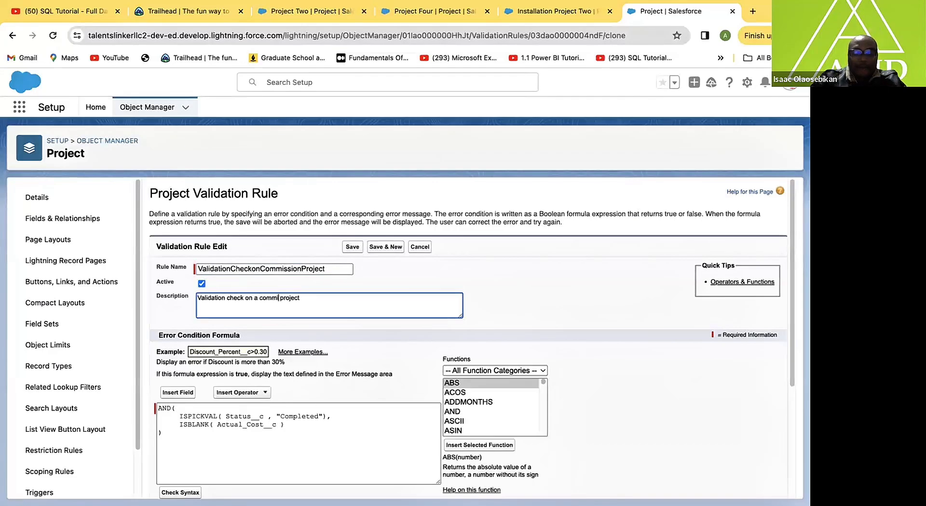
text(ssioned)
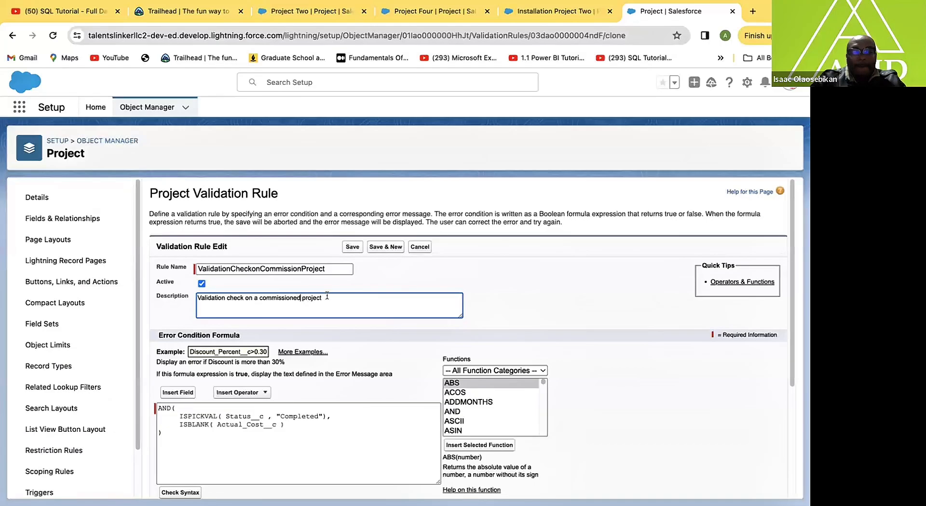
click(301, 298)
text(Inst)
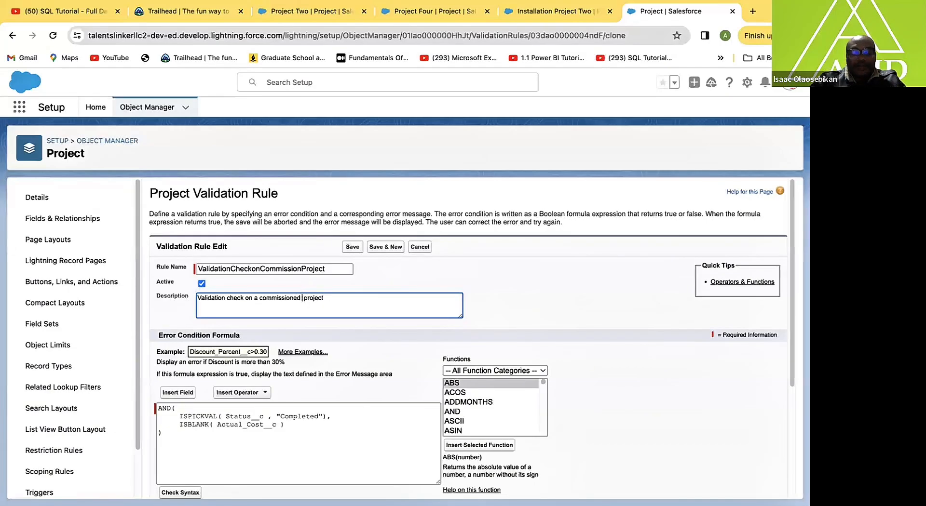
text(allatio)
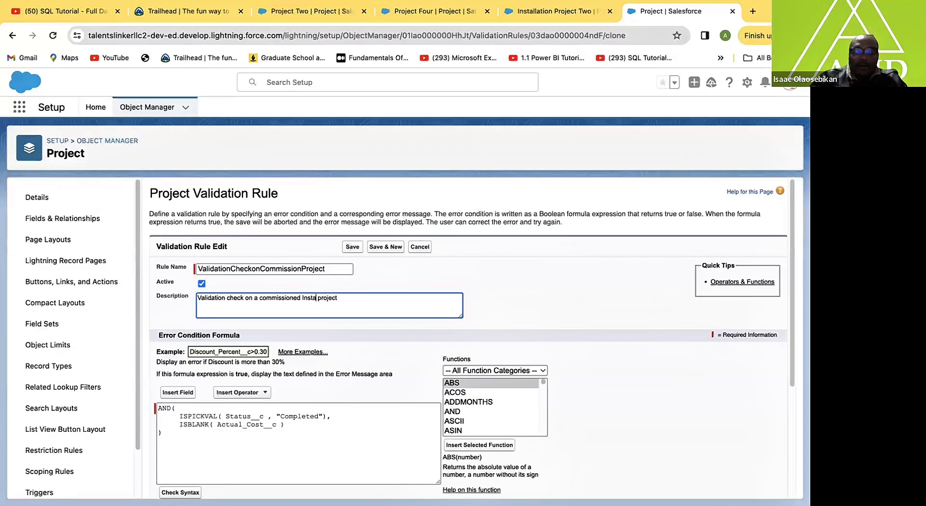
text(n)
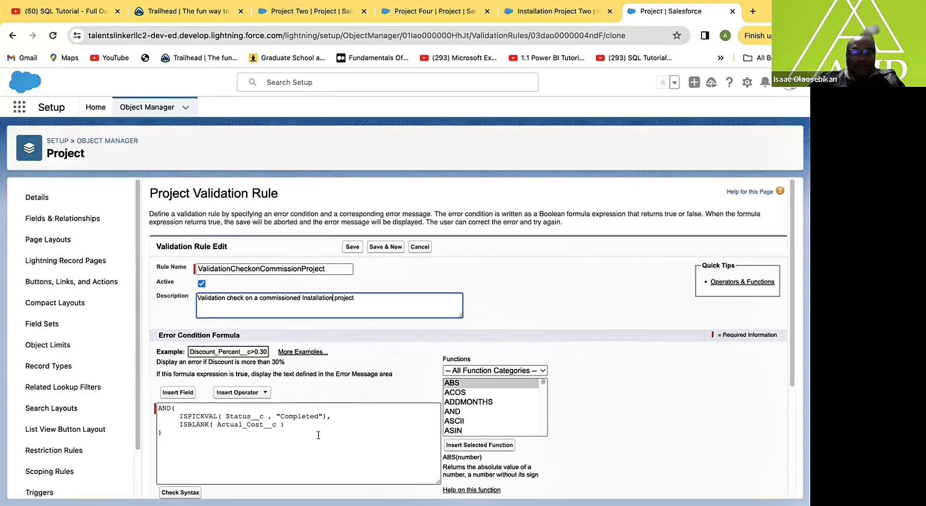
Replace Status__c in the ISPICKVAL condition with the Project object's Installation Stage field.
click(266, 416)
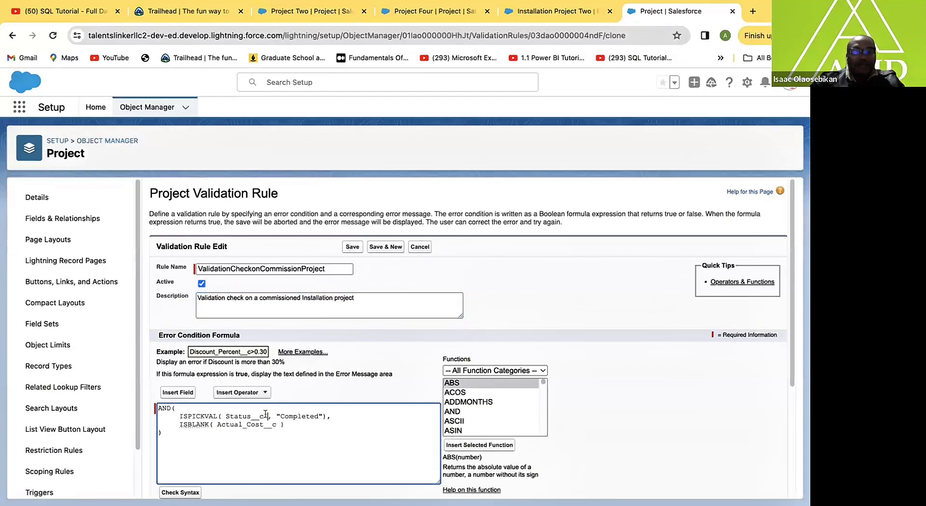
key(BackSpace)
drag(263, 415, 227, 412)
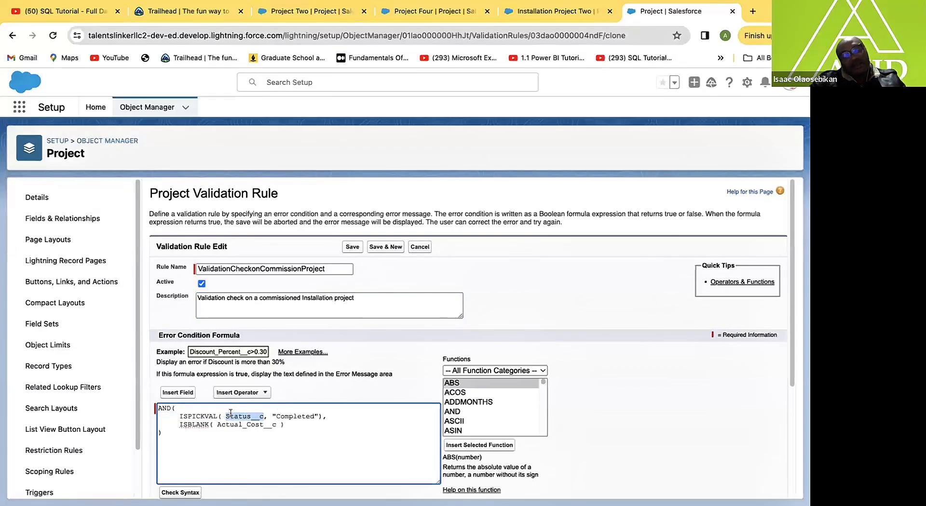
click(177, 392)
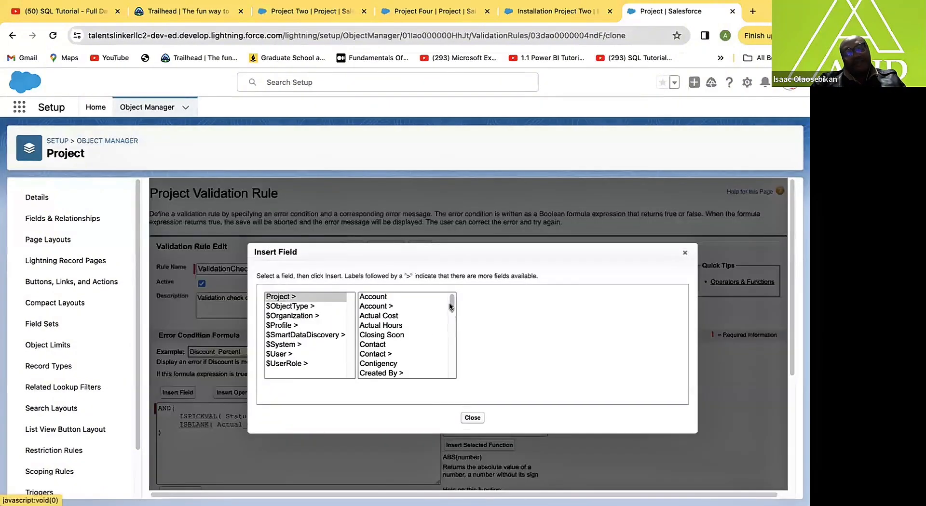
drag(450, 306, 449, 333)
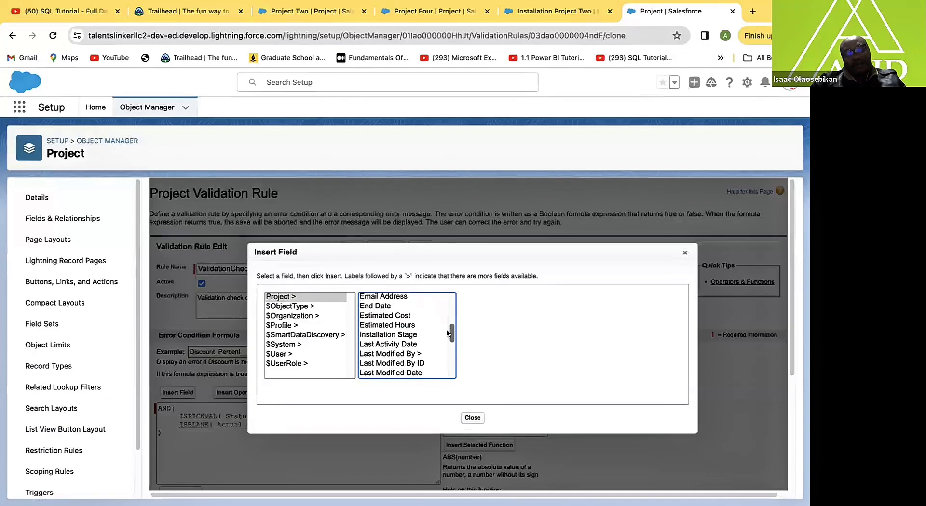
click(404, 337)
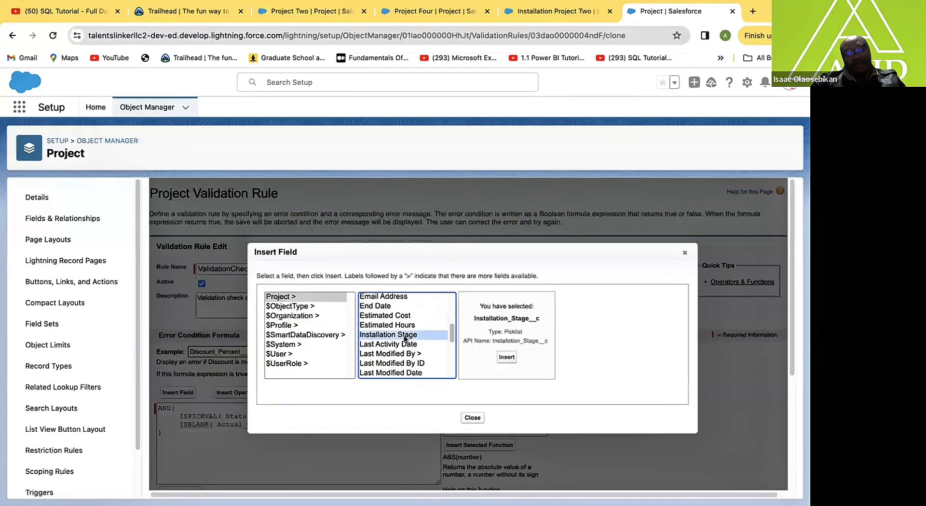
click(503, 357)
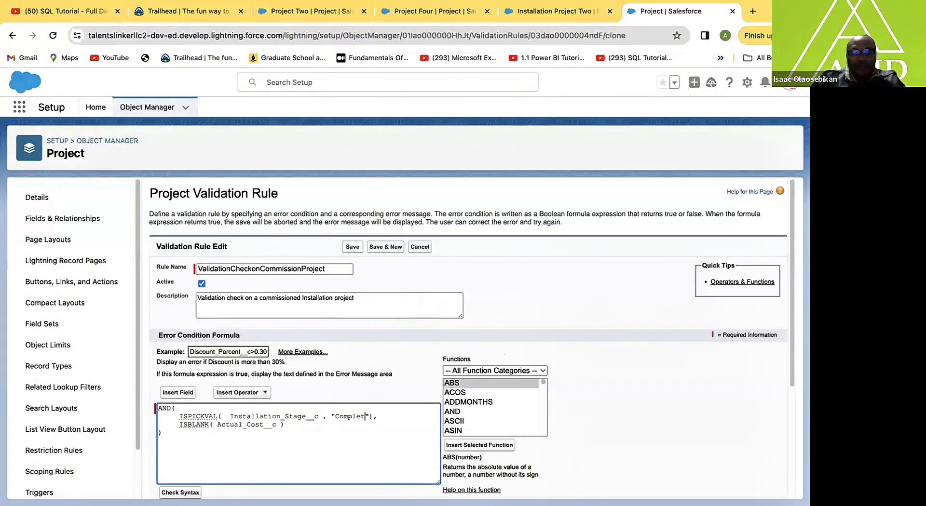
Change the ISPICKVAL comparison value in the error condition formula to "Commission".
key(BackSpace)
key(BackSpace)
key(BackSpace)
key(BackSpace)
key(BackSpace)
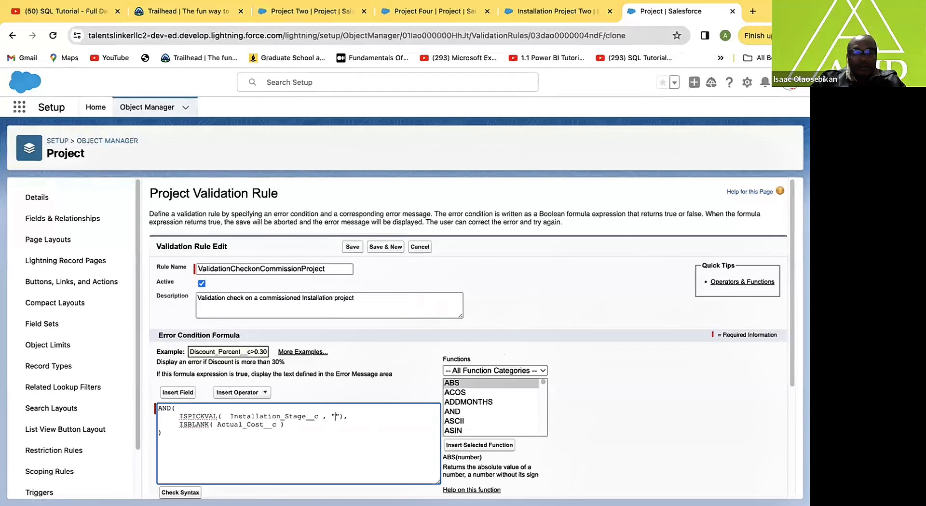
text(Co)
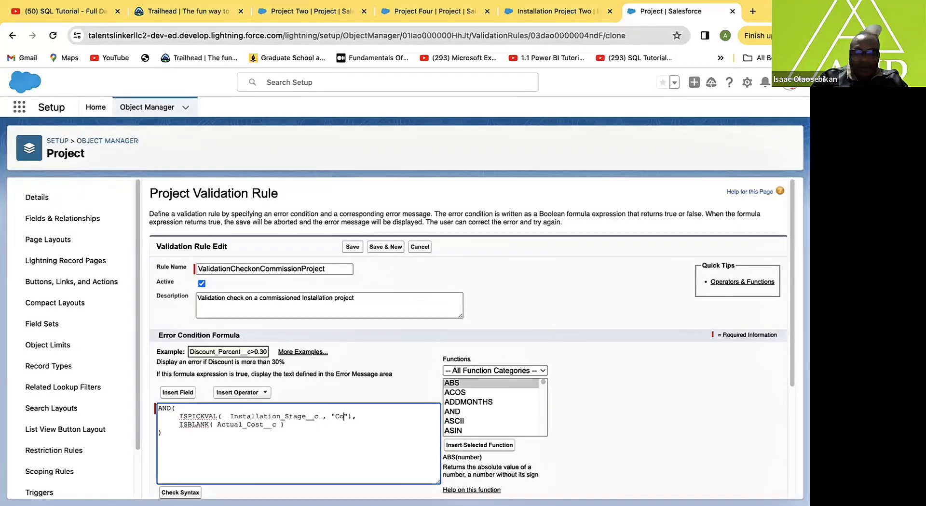
text(mmissi)
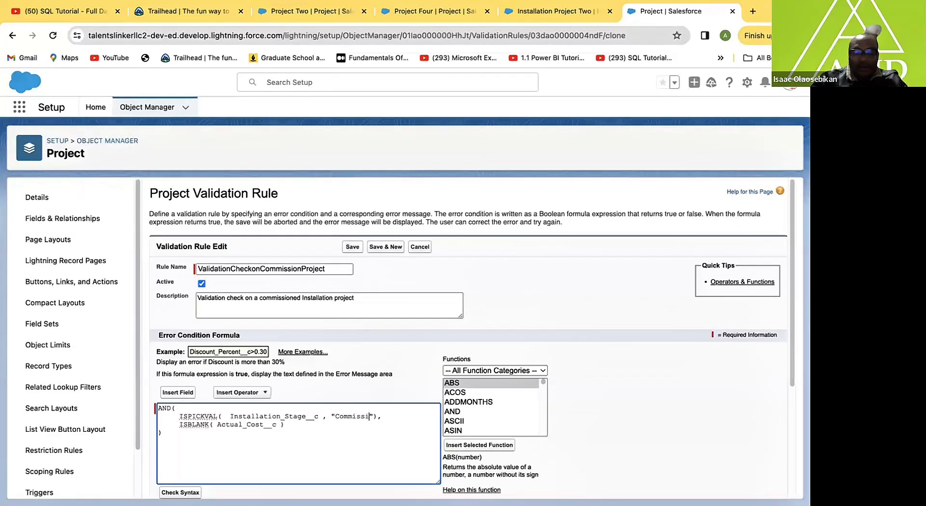
text(on)
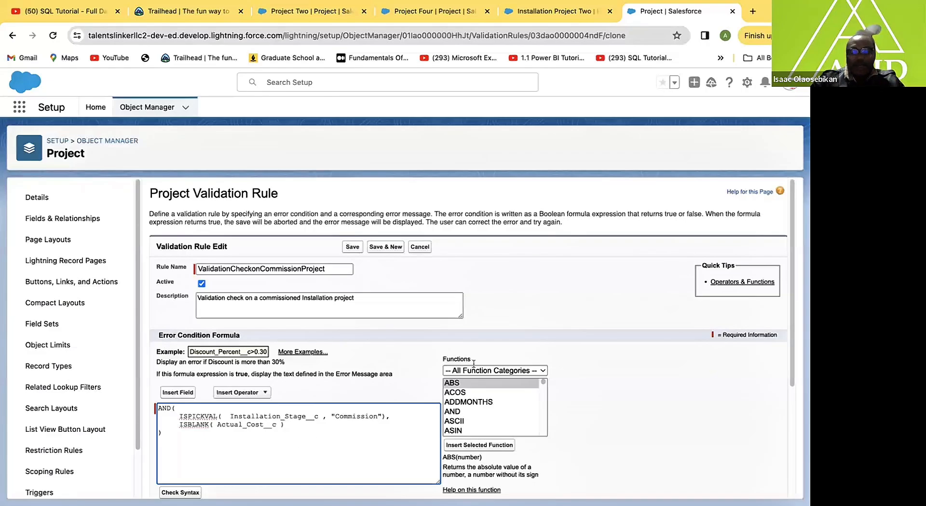
scroll(789, 375, down, 5)
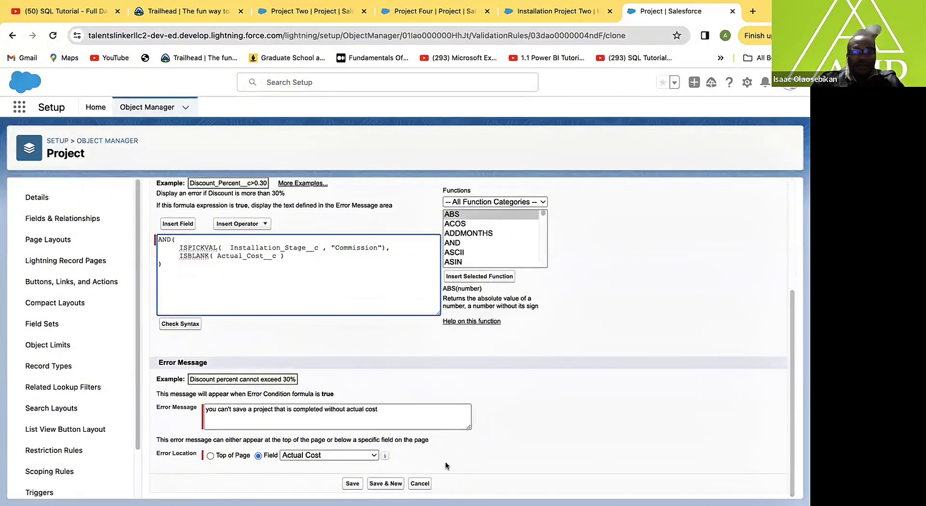
Change the error message to "you can't save a project that is commission without actual cost" and save the validation rule.
click(320, 407)
key(BackSpace)
key(BackSpace)
key(BackSpace)
key(BackSpace)
key(BackSpace)
key(BackSpace)
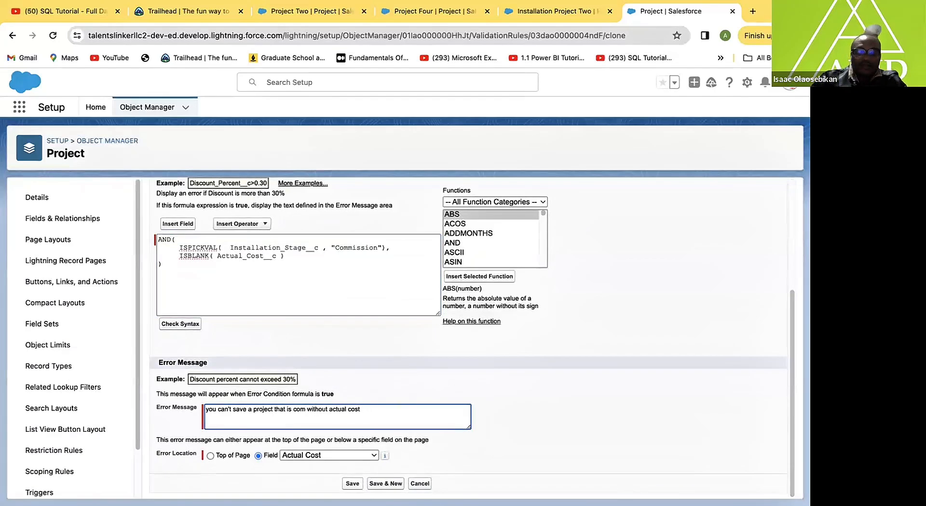
text(missi)
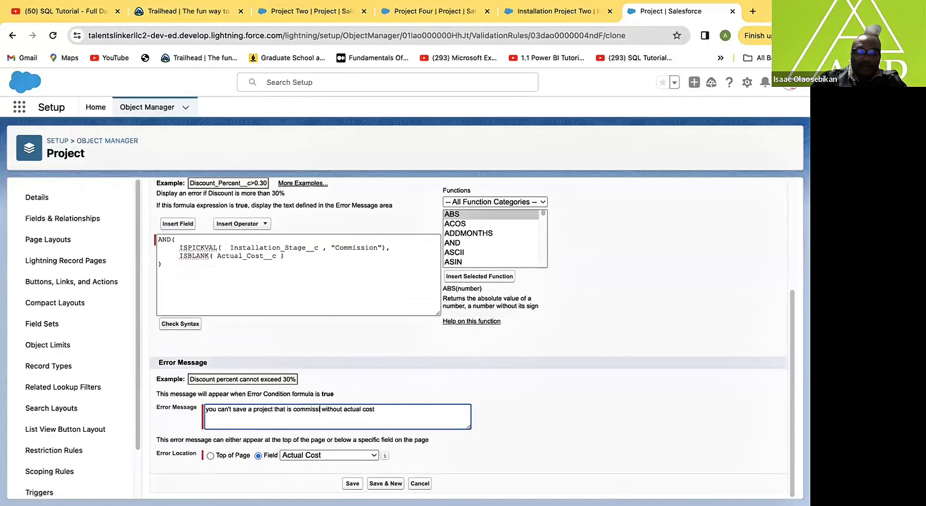
text(on)
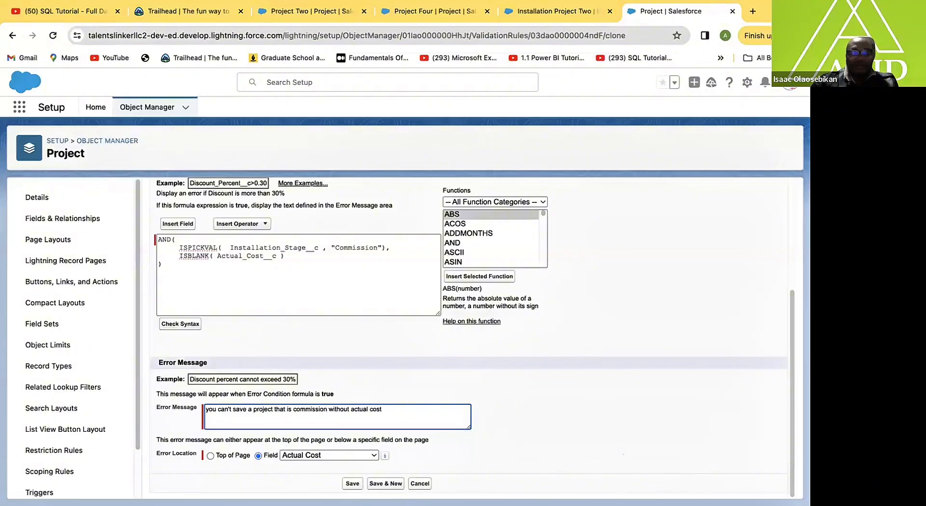
click(351, 484)
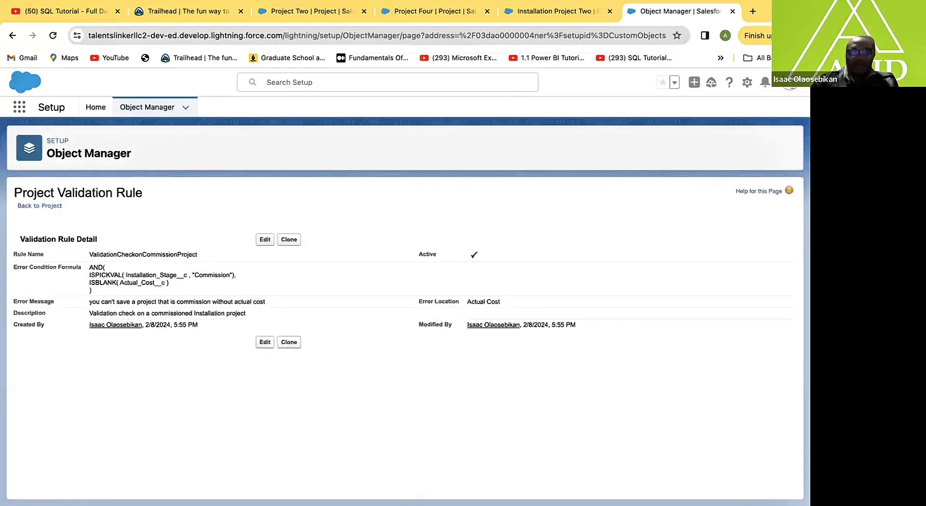
Go back past the clone form to the original completed-project validation rule's detail page.
click(12, 35)
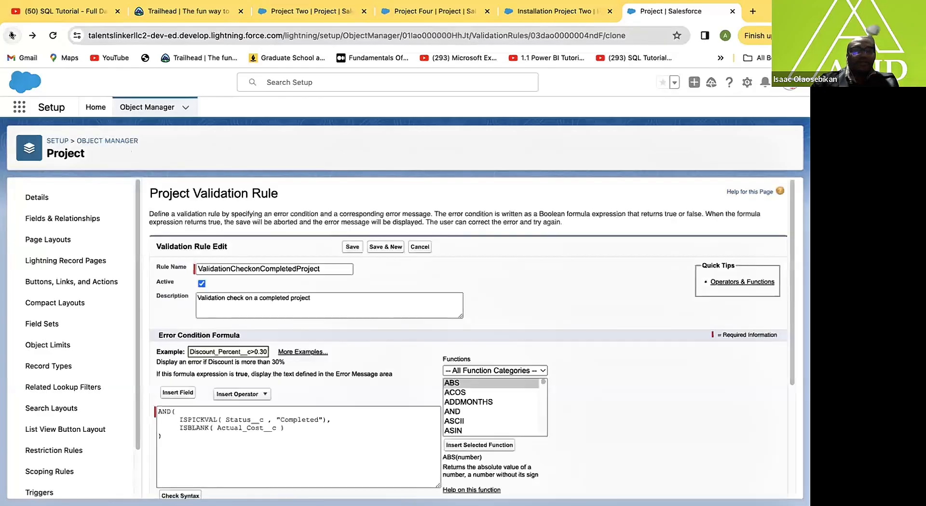
click(12, 35)
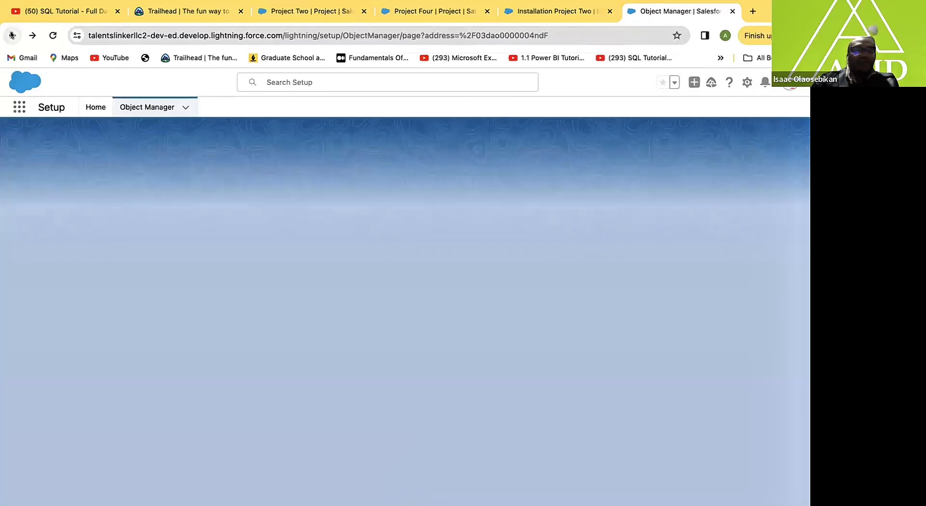